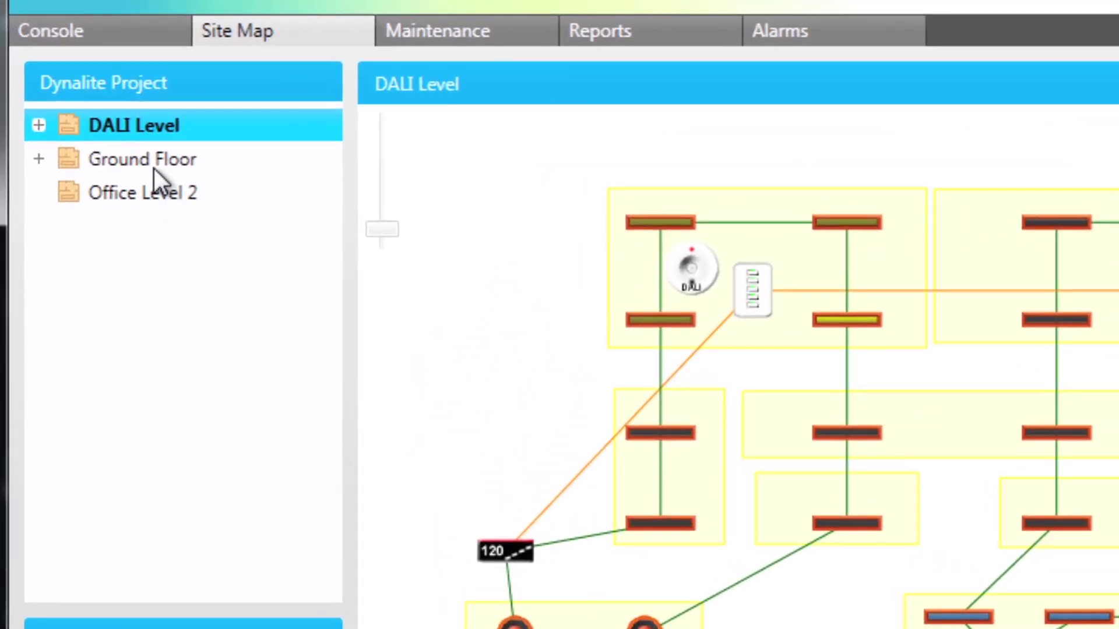
# - Load the Ground Floor plan from the Dynalite Project tree
pyautogui.click(152, 167)
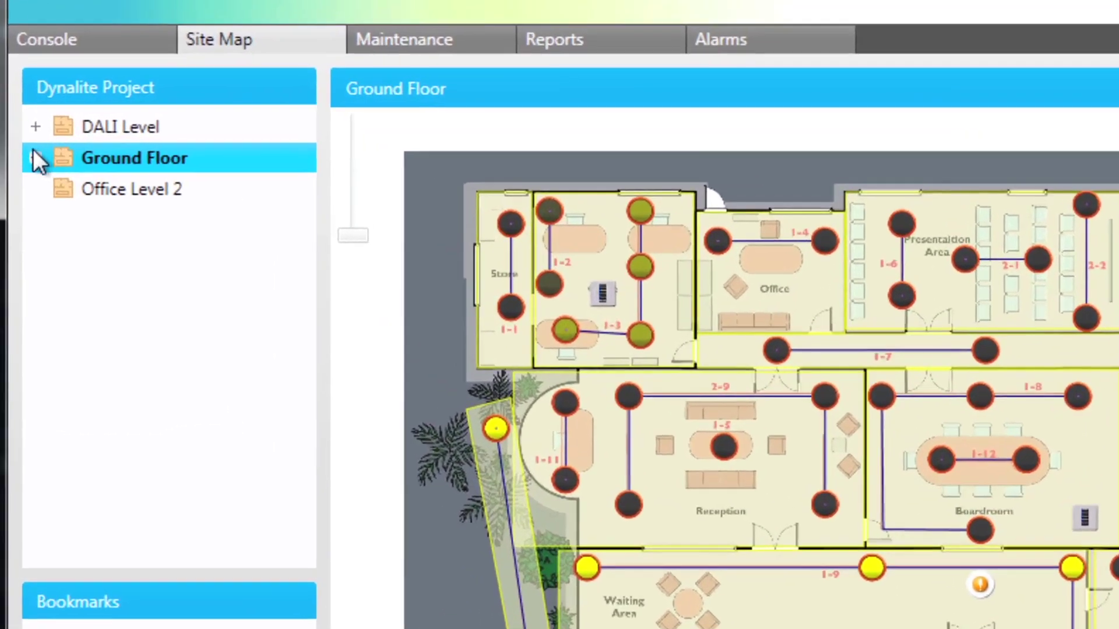
pyautogui.click(22, 138)
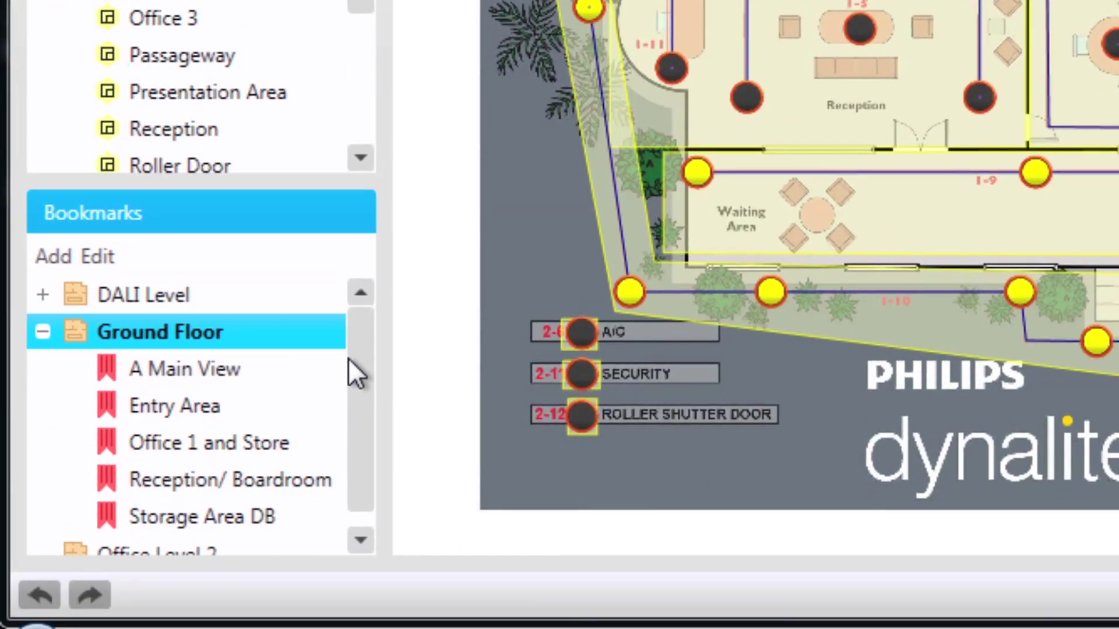
pyautogui.moveTo(359, 357); pyautogui.dragTo(369, 376)
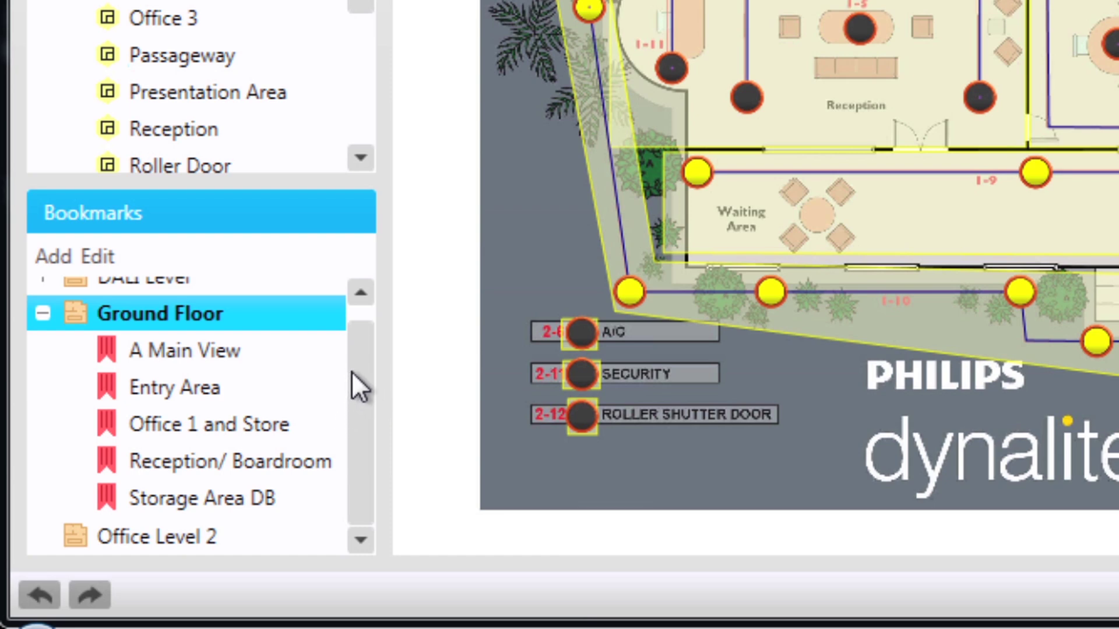
pyautogui.moveTo(352, 385); pyautogui.dragTo(362, 361)
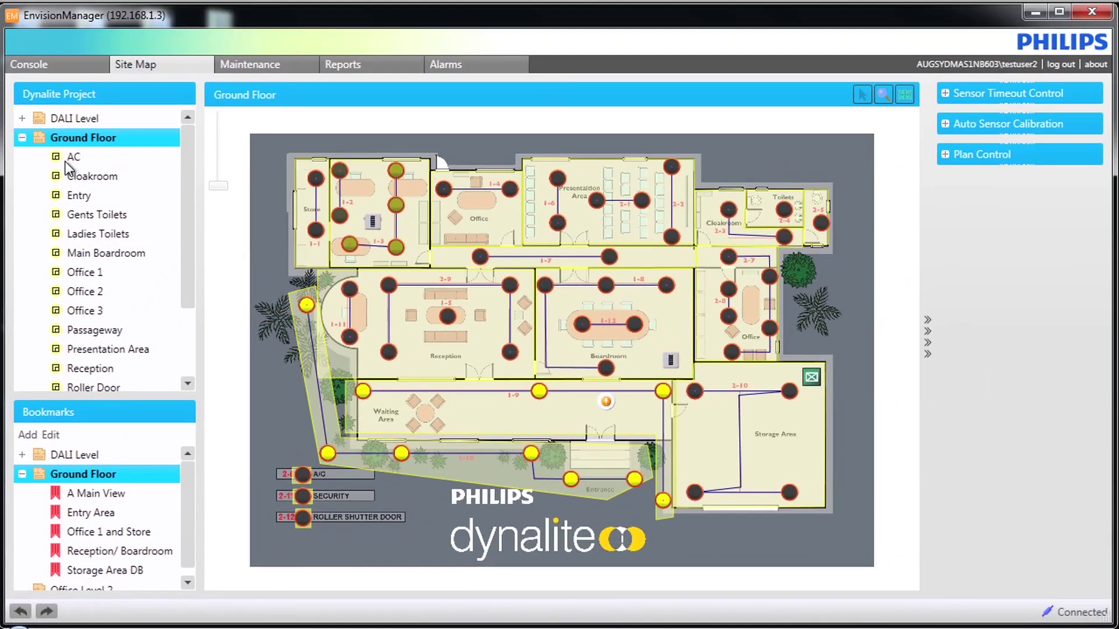
pyautogui.click(22, 138)
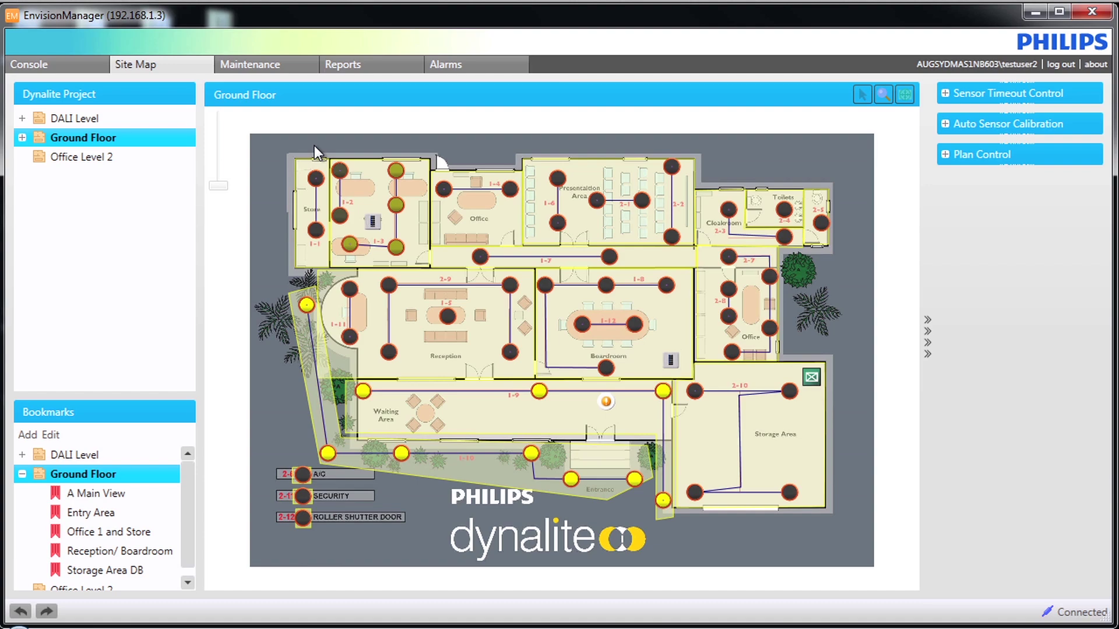
pyautogui.click(373, 221)
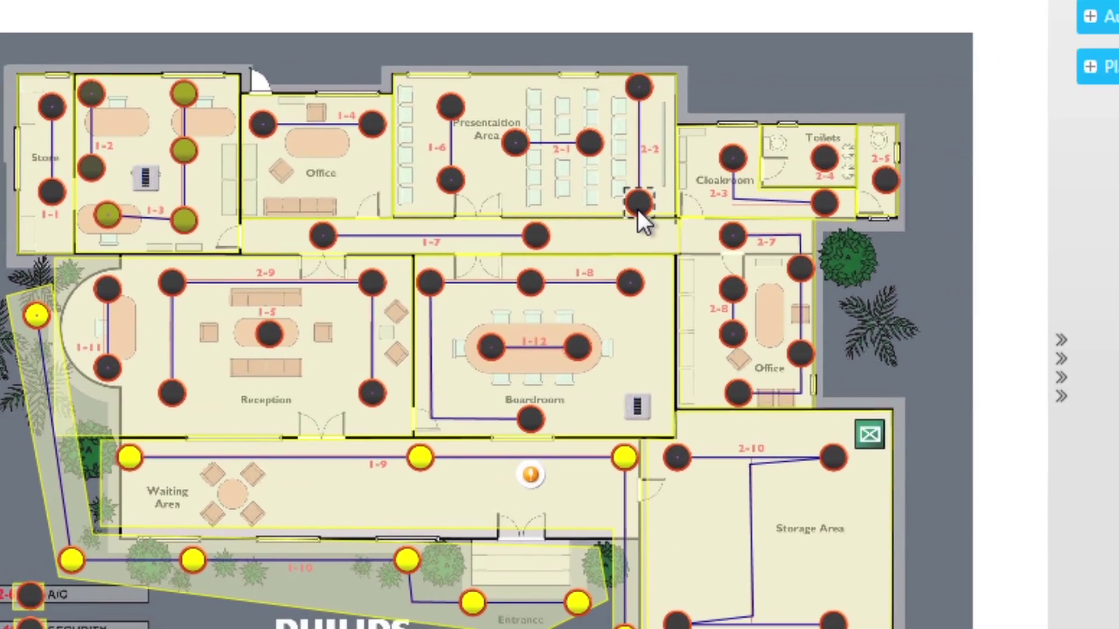
pyautogui.click(744, 210)
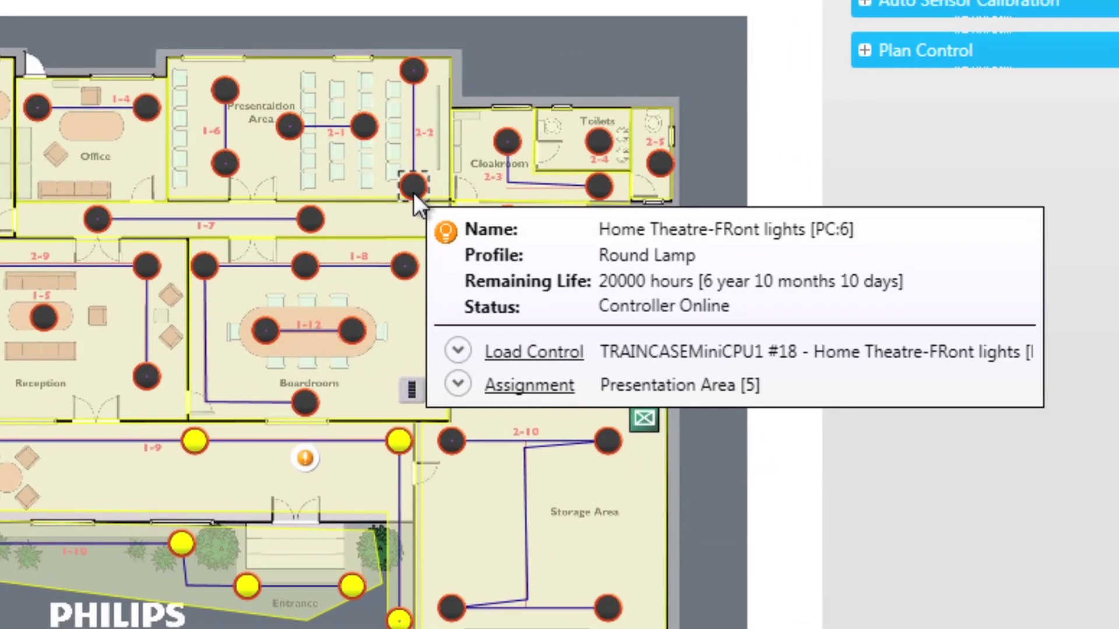
pyautogui.click(401, 315)
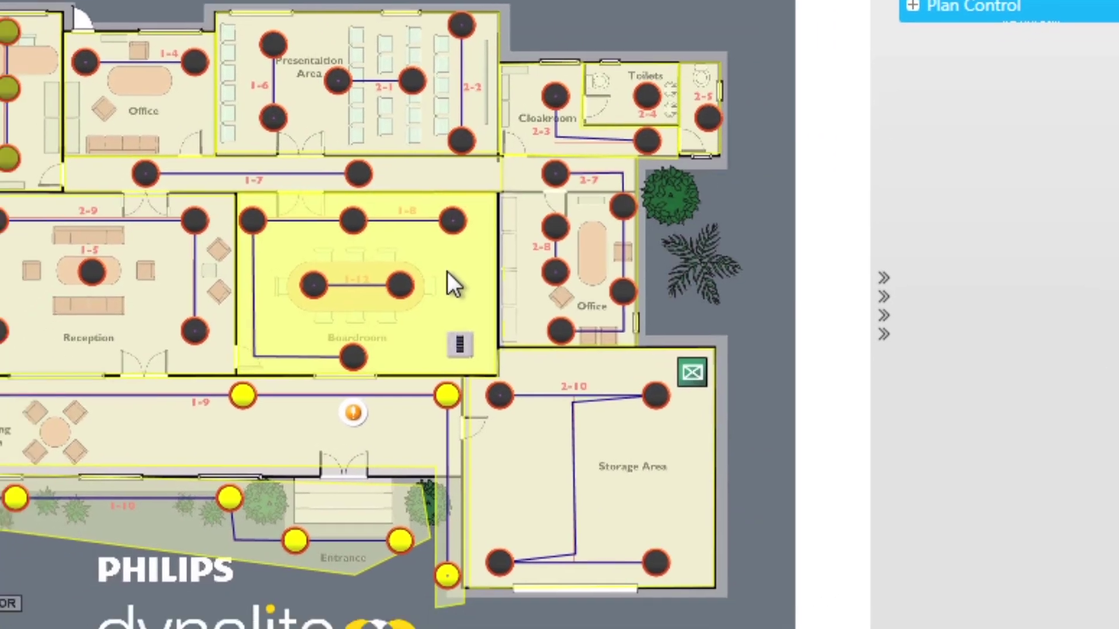
pyautogui.click(446, 272)
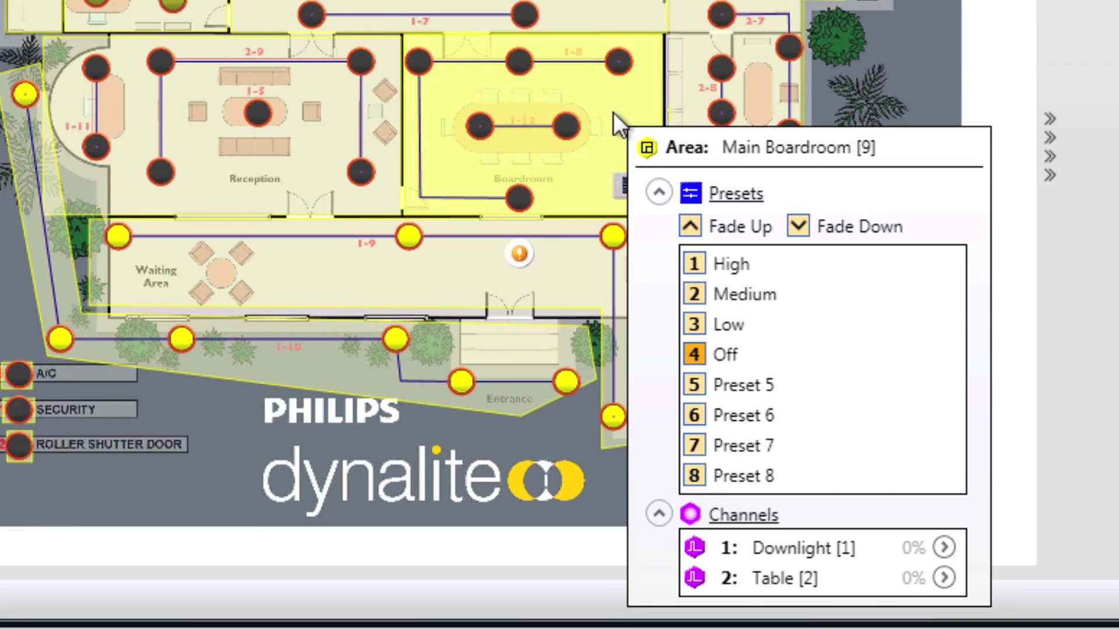
pyautogui.click(524, 254)
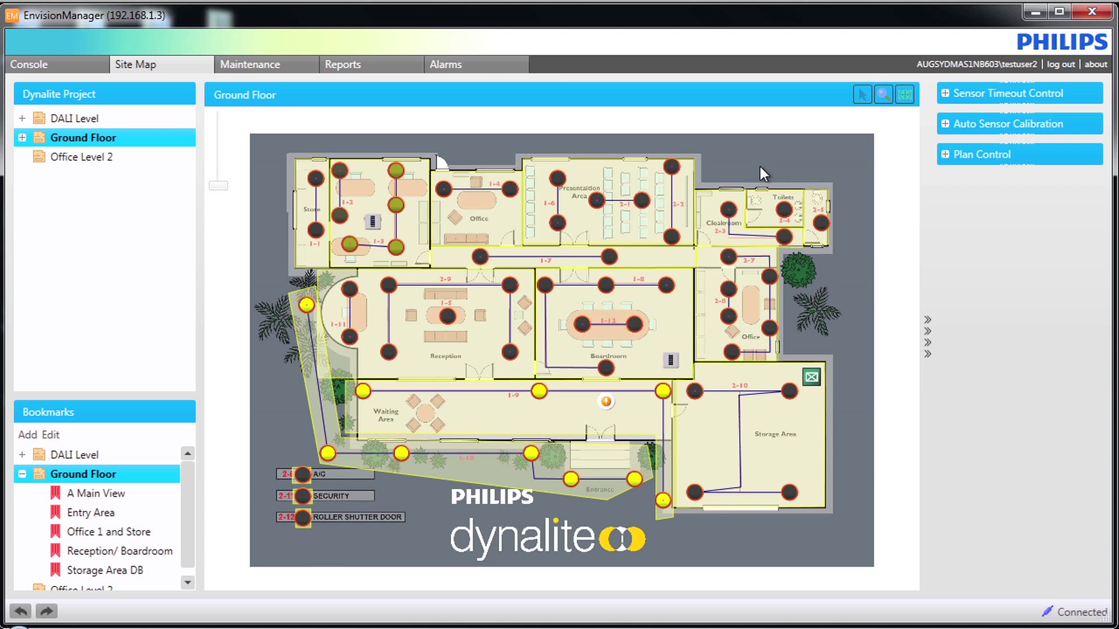
# - Switch to the DALI Level plan and select the Boardroom to show its presets and channels
pyautogui.click(82, 121)
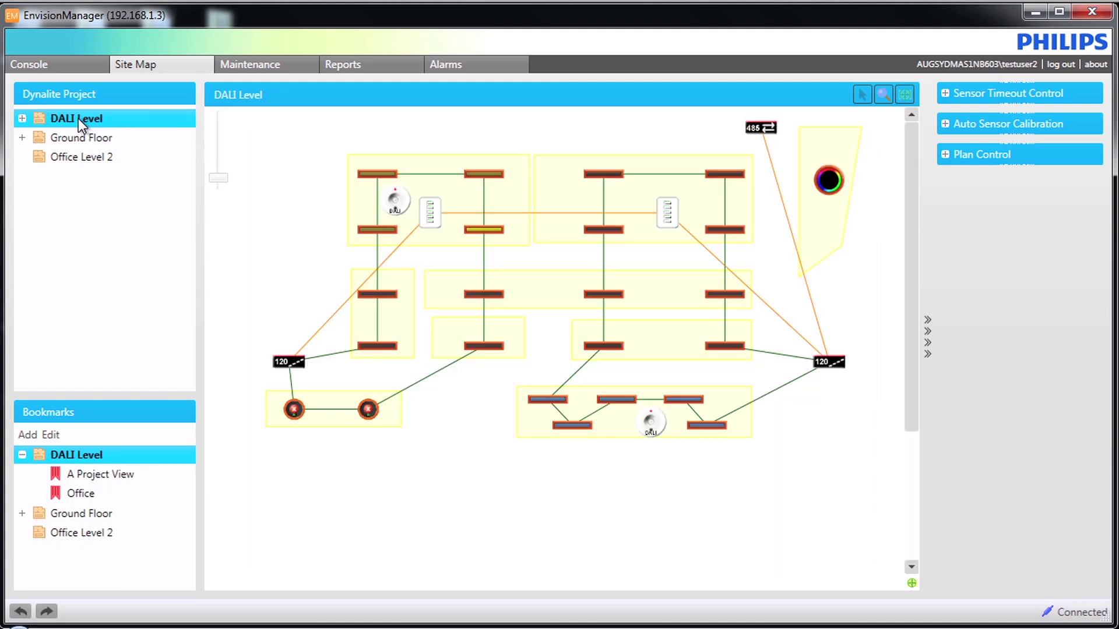
pyautogui.click(22, 119)
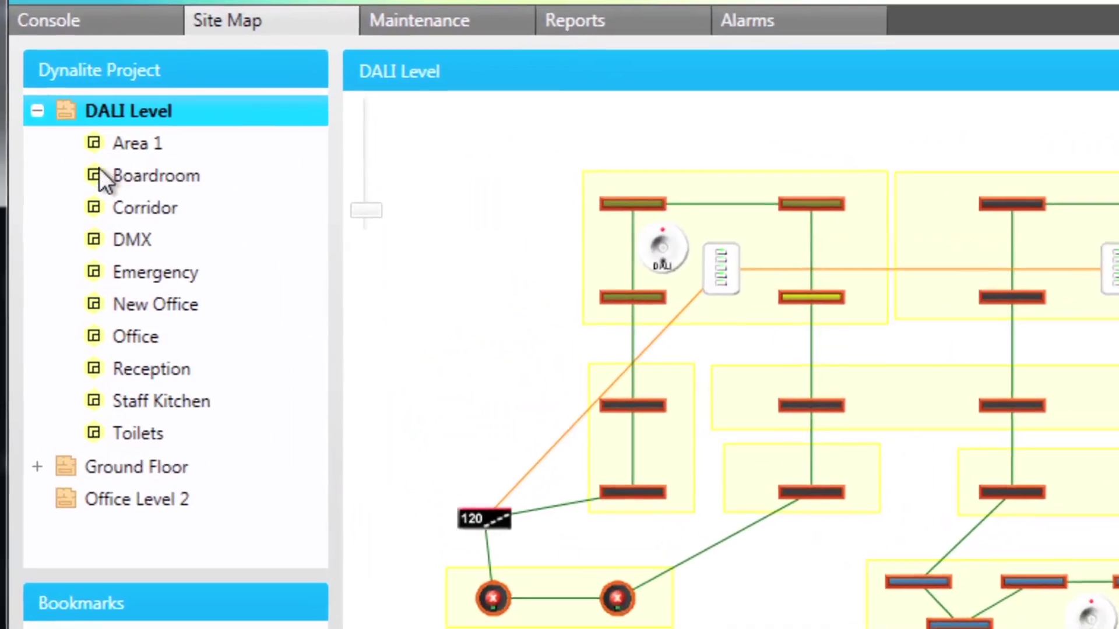
pyautogui.click(123, 176)
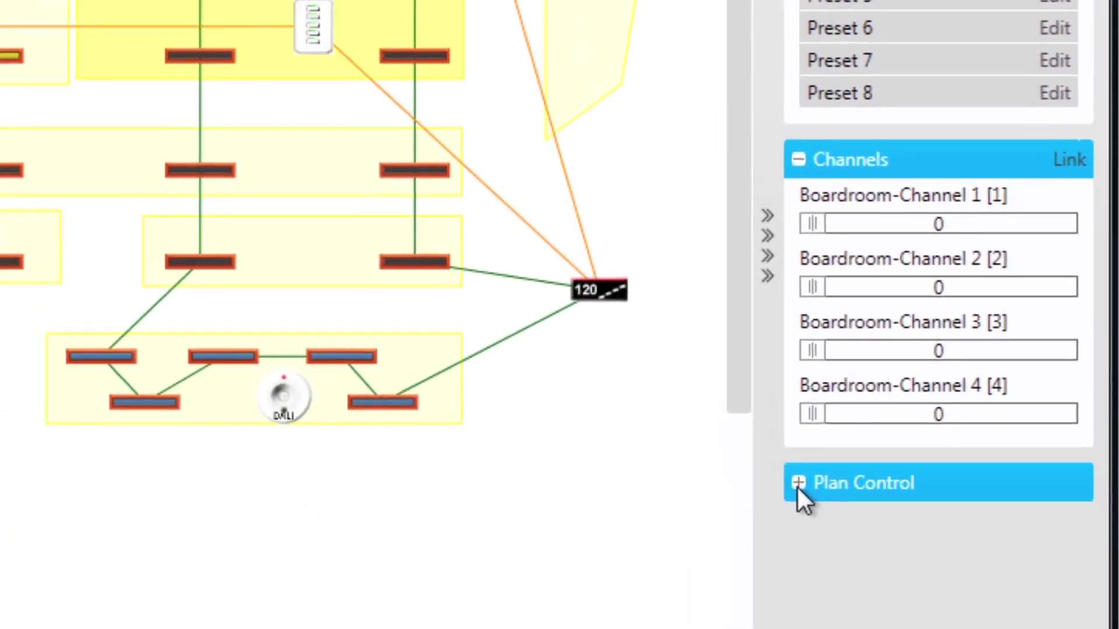
# - Open Plan Control, toggle View Lines off and back on, then return to Ground Floor
pyautogui.click(798, 484)
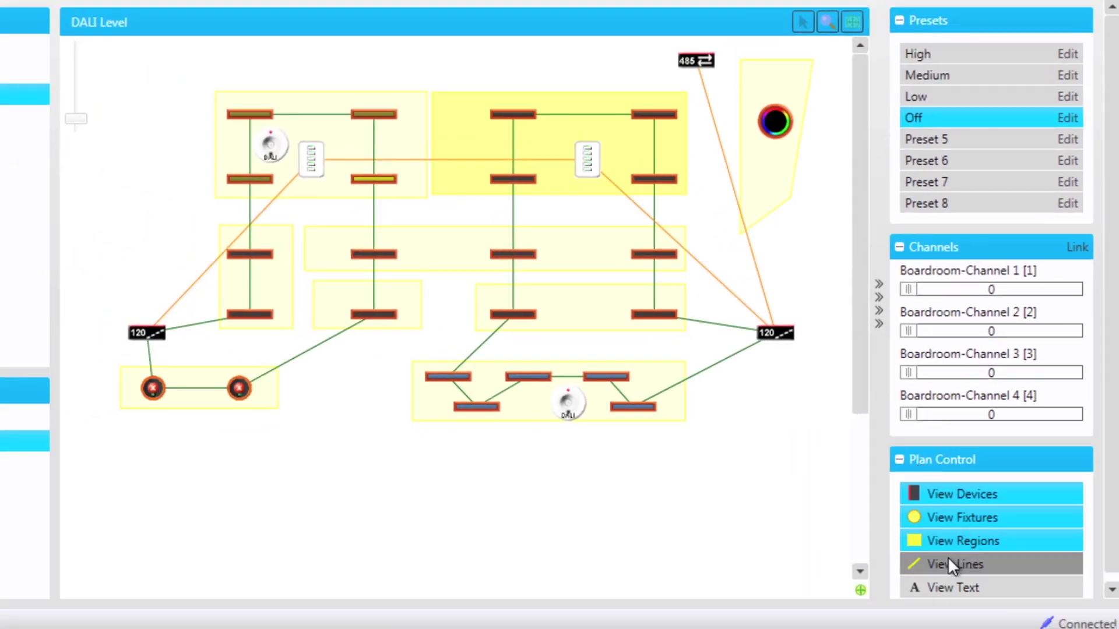
pyautogui.click(948, 561)
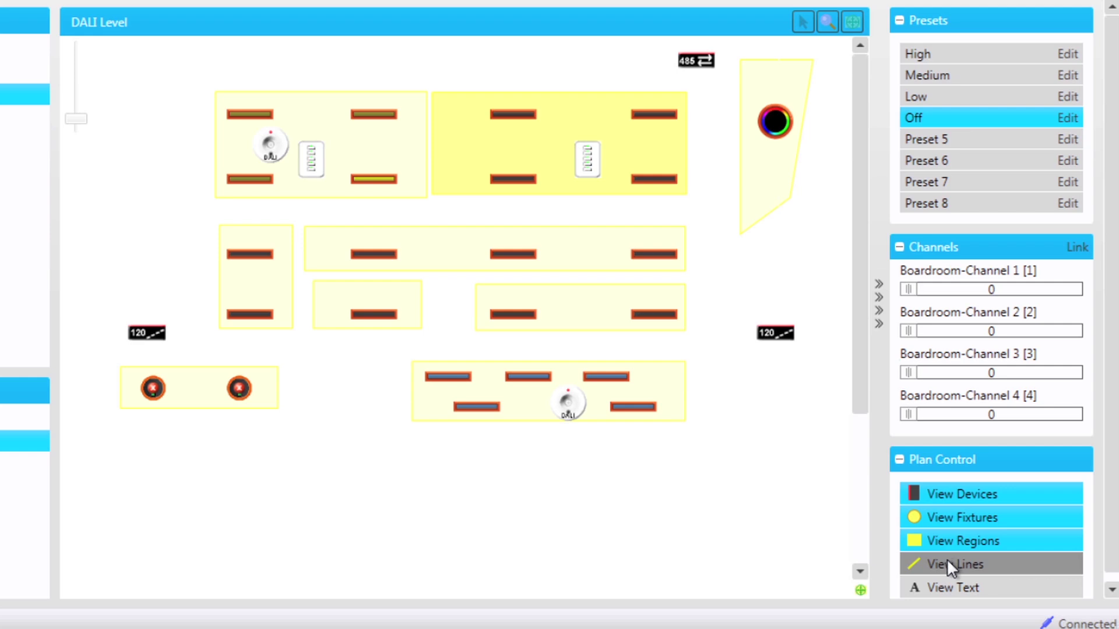
pyautogui.click(946, 561)
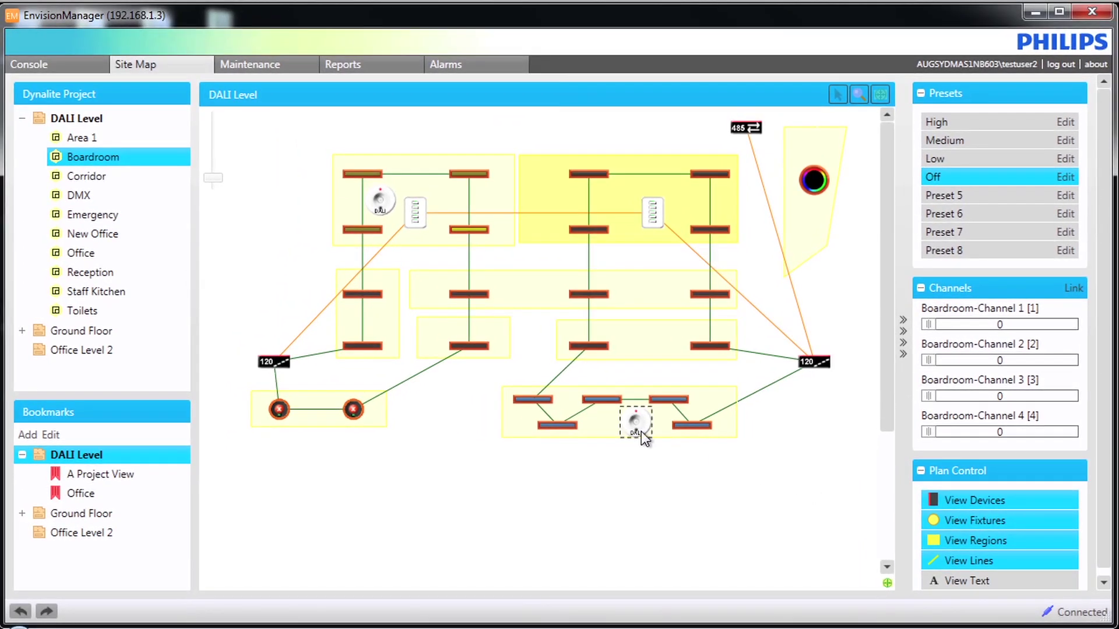
pyautogui.click(22, 118)
pyautogui.click(60, 138)
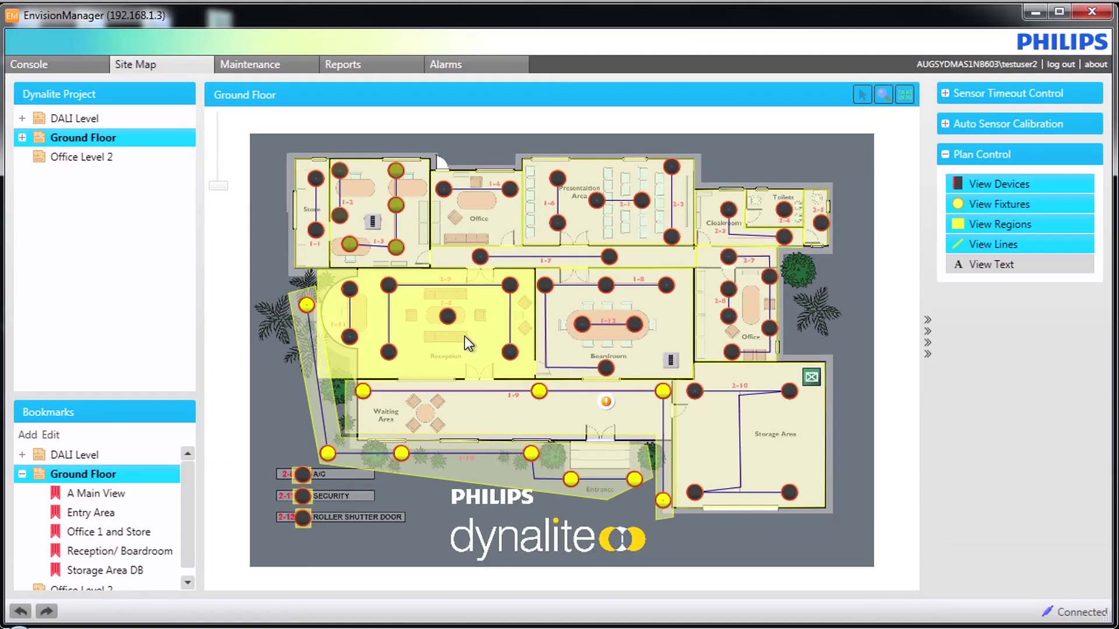
# - Set the Reception lights to High, then Medium, then fade them down
pyautogui.click(464, 337)
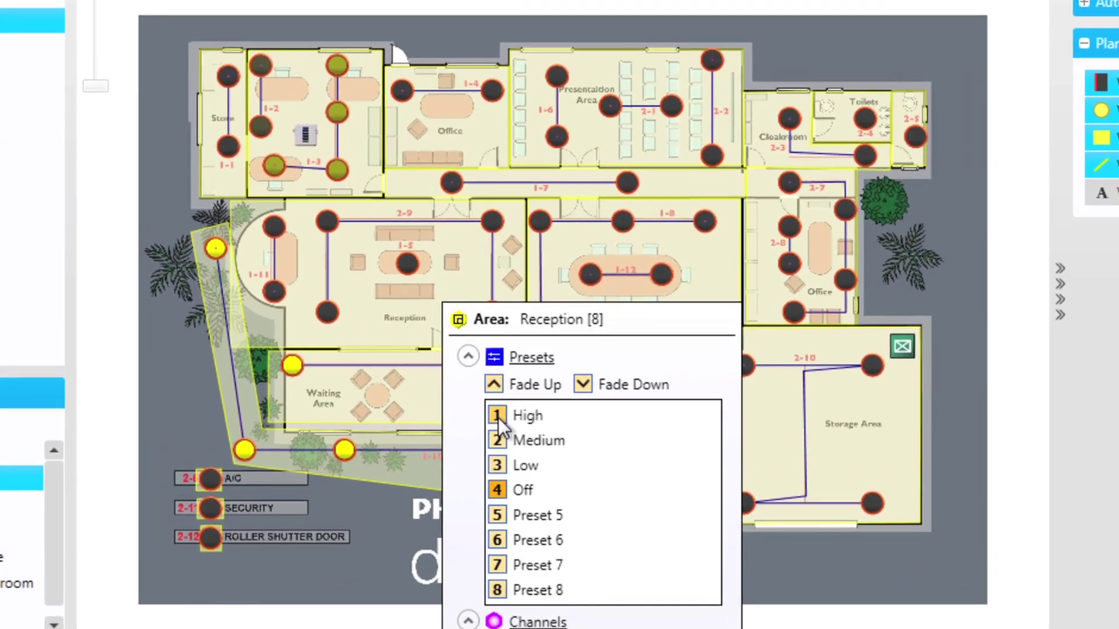
pyautogui.click(498, 418)
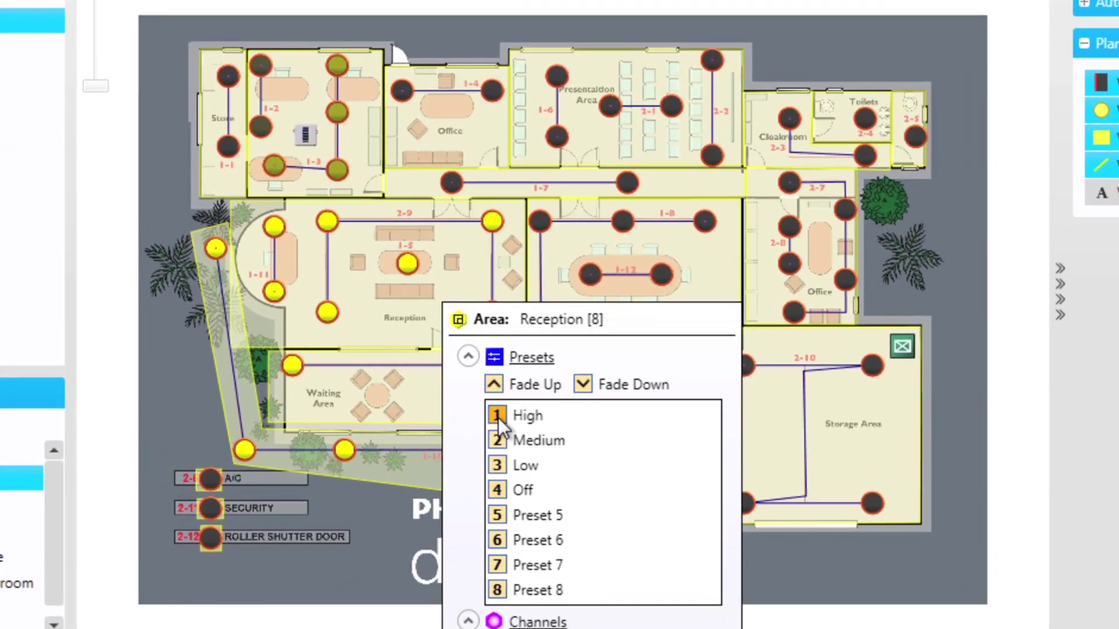
pyautogui.click(499, 441)
pyautogui.click(582, 385)
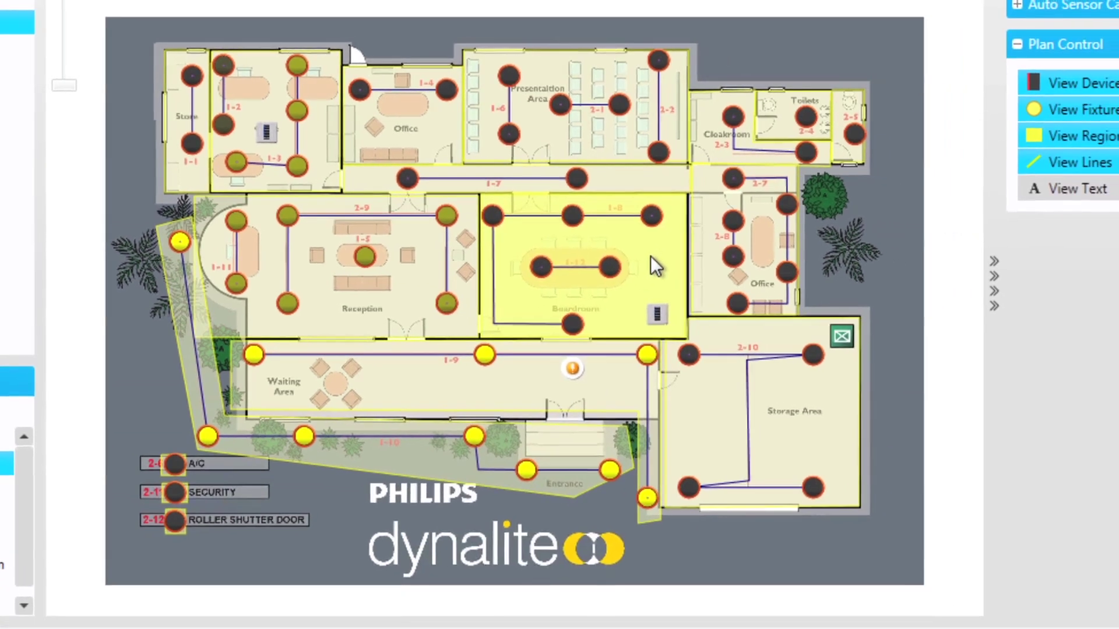
# - Raise the Boardroom Downlight channel to 88% and the Table channel to 62%
pyautogui.moveTo(702, 257)
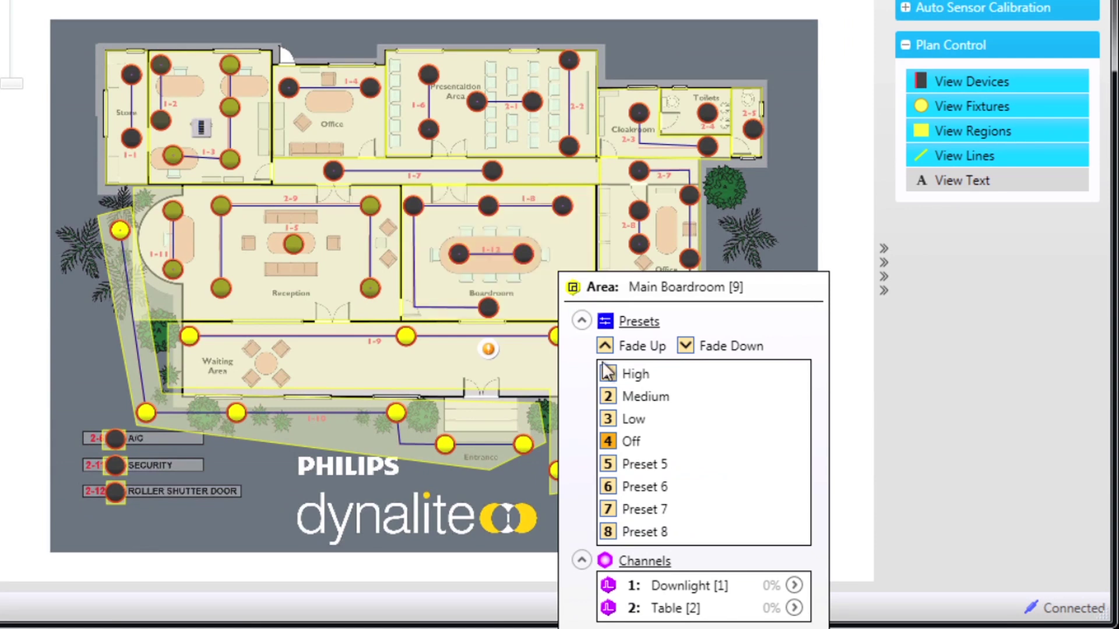
pyautogui.click(793, 584)
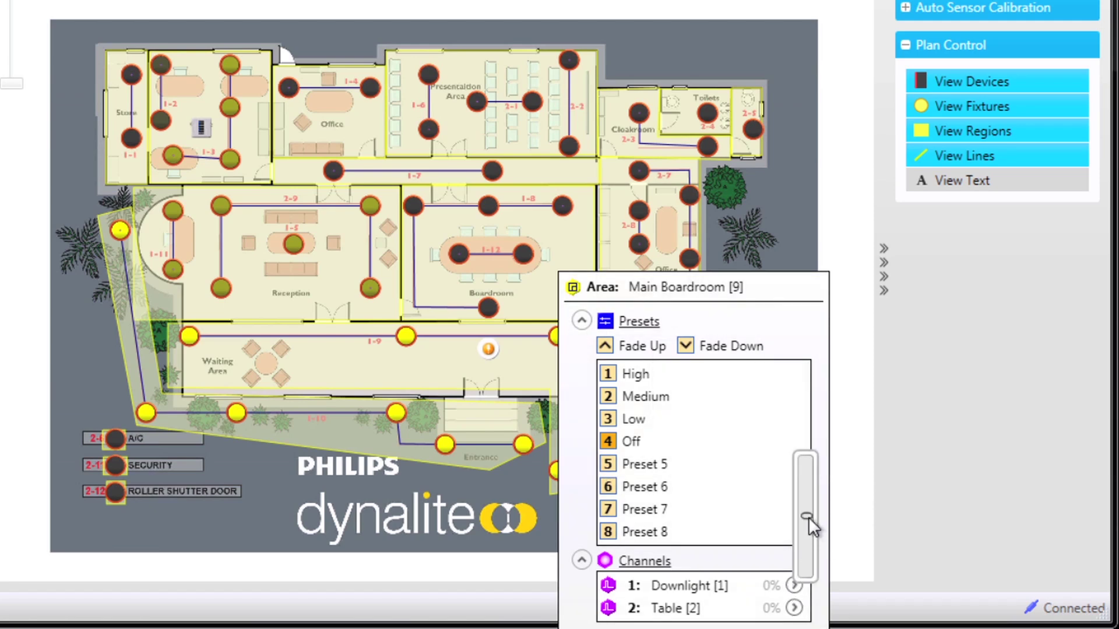
pyautogui.moveTo(808, 516); pyautogui.dragTo(801, 471)
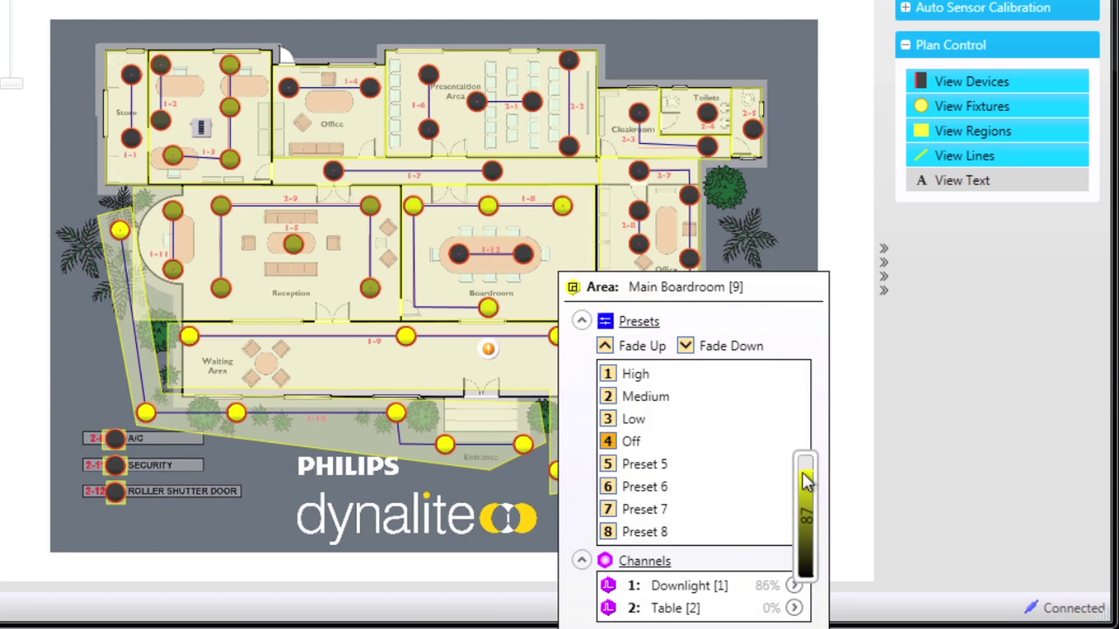
pyautogui.click(796, 605)
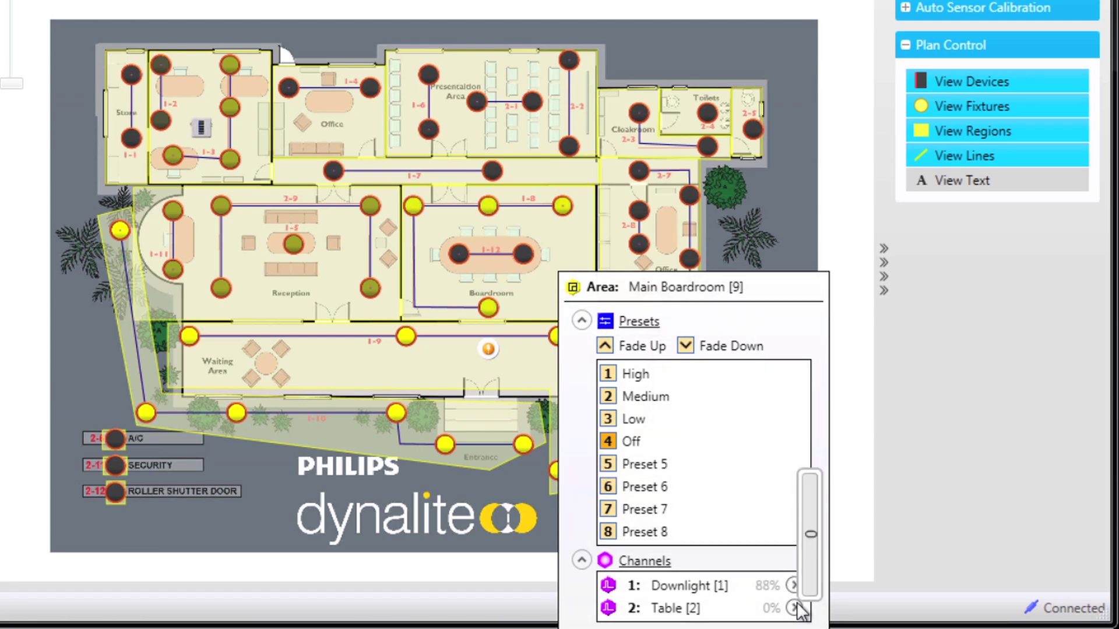
pyautogui.moveTo(807, 536)
pyautogui.mouseDown()
pyautogui.moveTo(817, 505)
pyautogui.moveTo(823, 540)
pyautogui.moveTo(824, 522)
pyautogui.mouseUp()
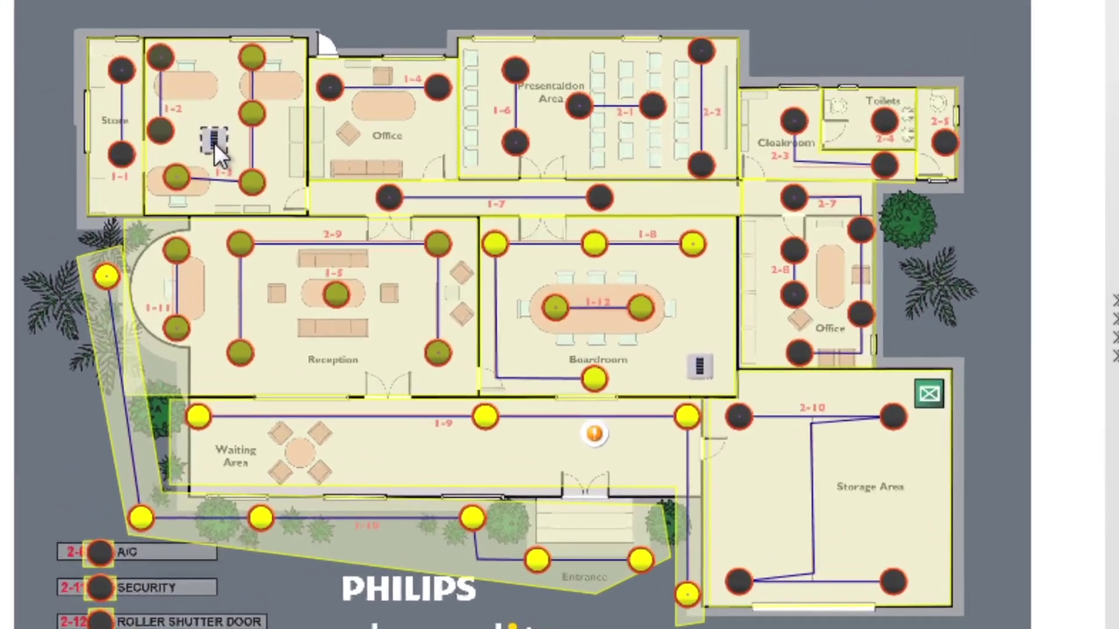
pyautogui.click(201, 127)
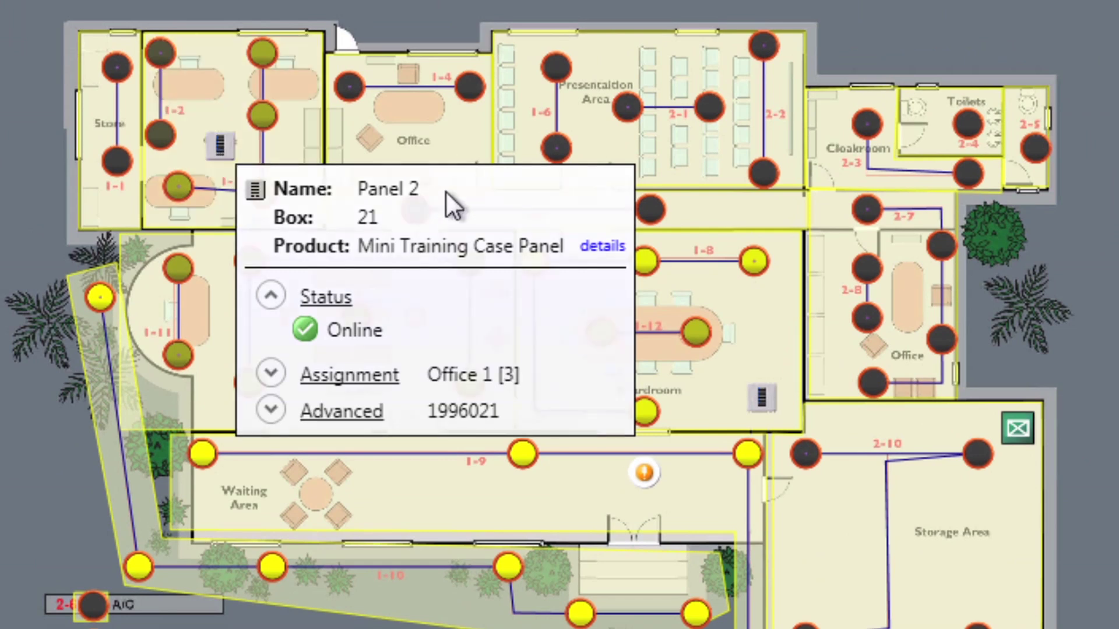
pyautogui.click(604, 246)
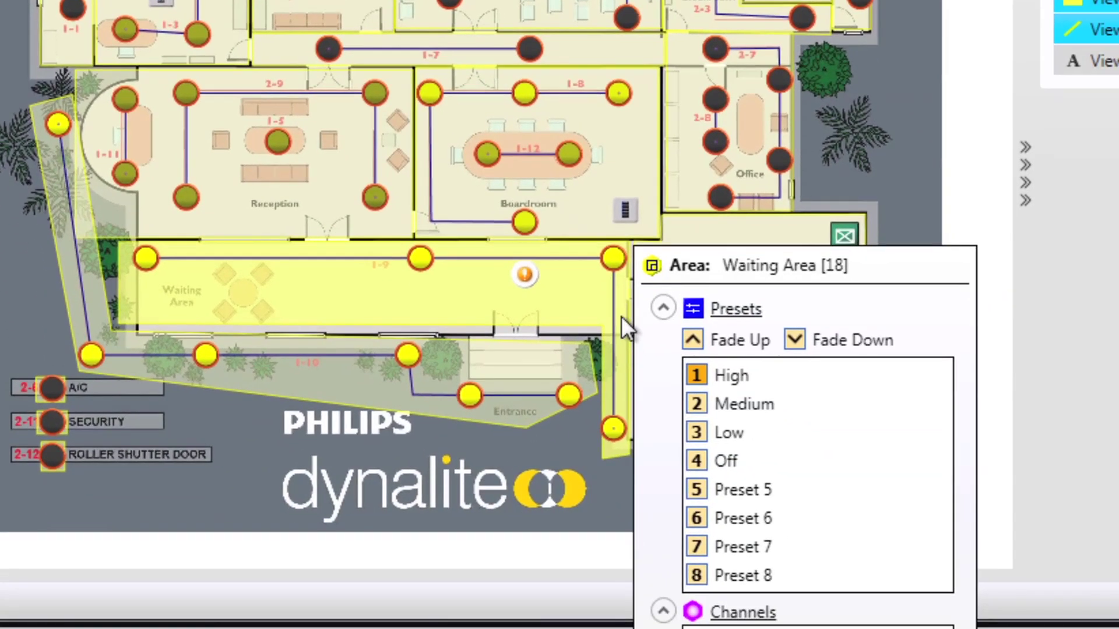
pyautogui.moveTo(527, 52)
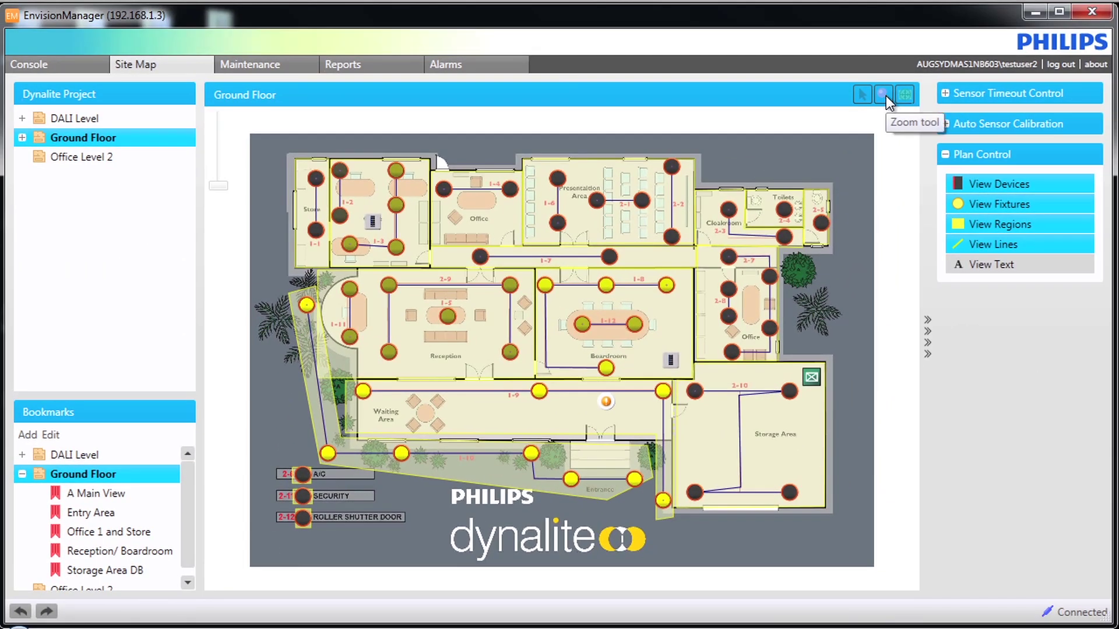
# - Zoom in and out with the Zoom tool, then box-zoom tightly around the Boardroom
pyautogui.click(883, 96)
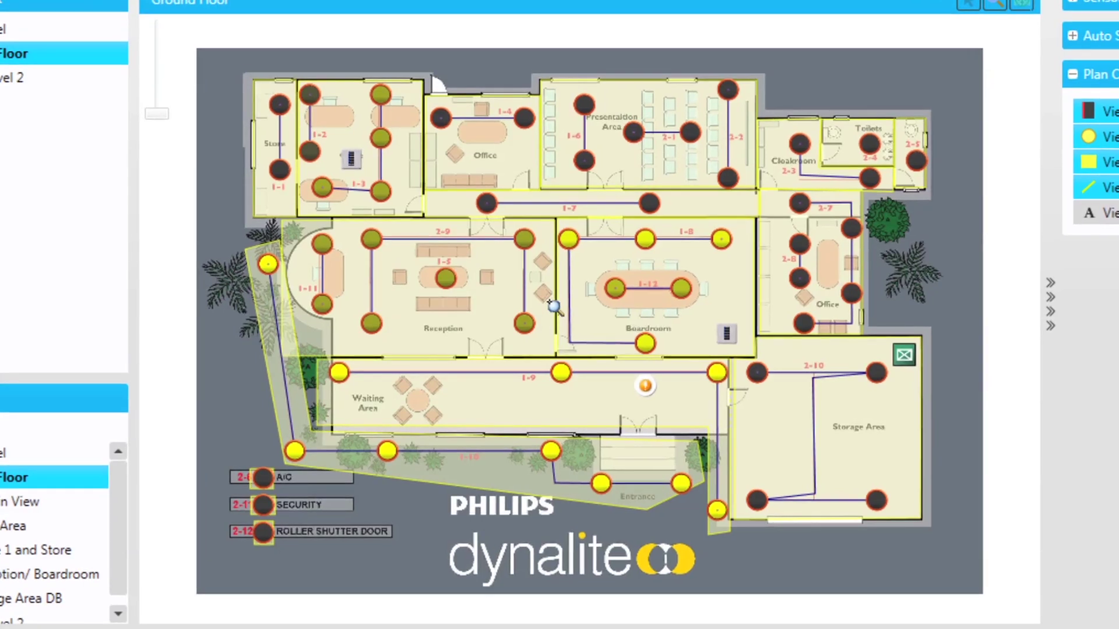
pyautogui.click(553, 305)
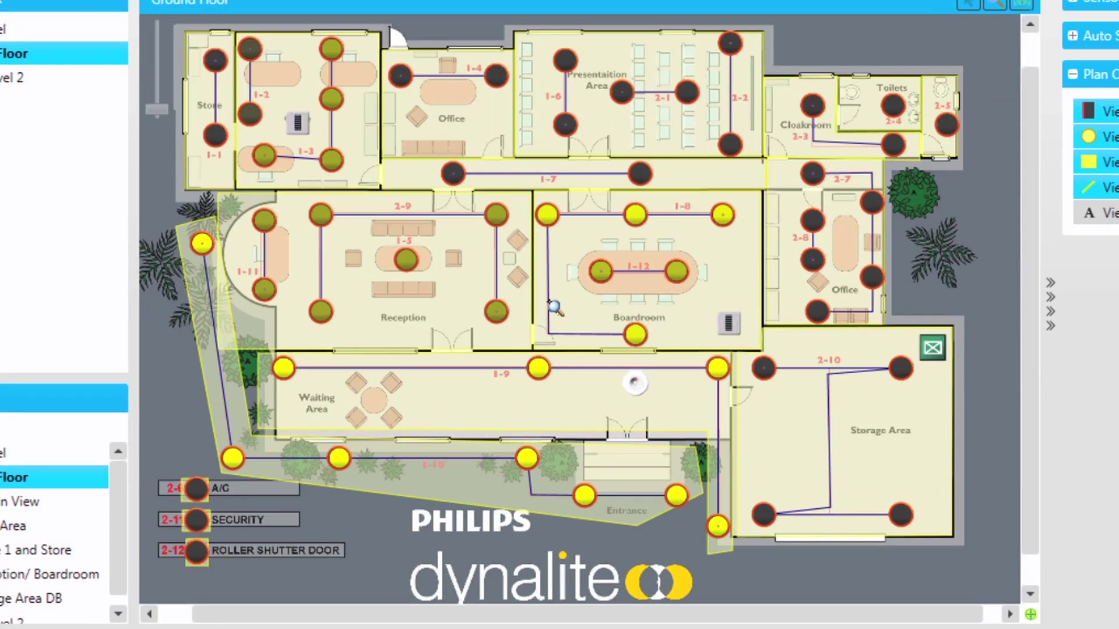
pyautogui.click(553, 306)
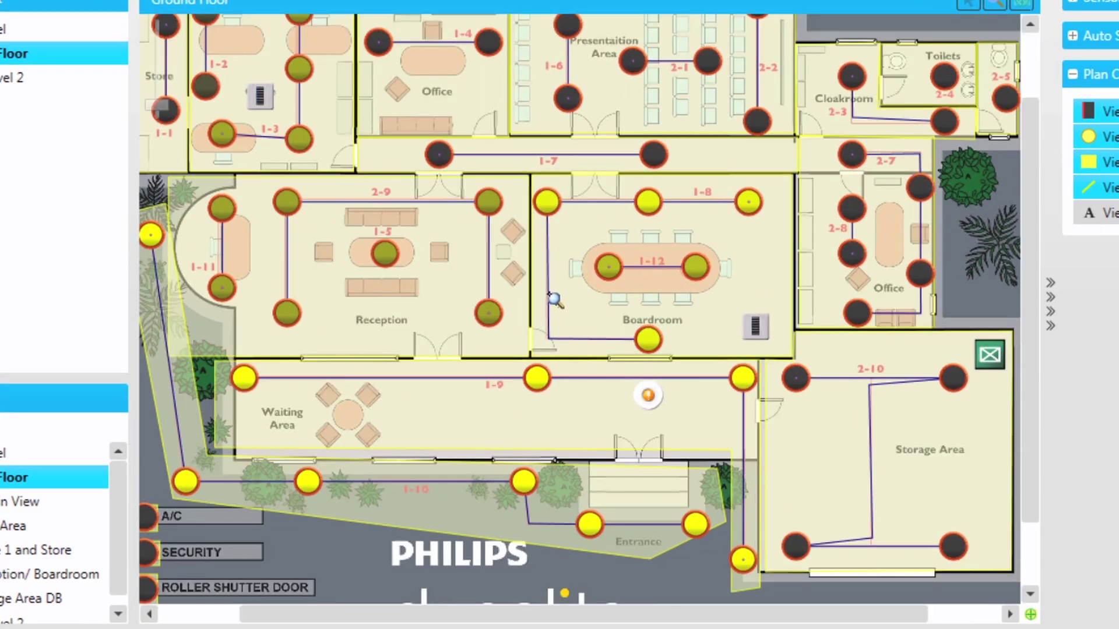
pyautogui.rightClick(553, 300)
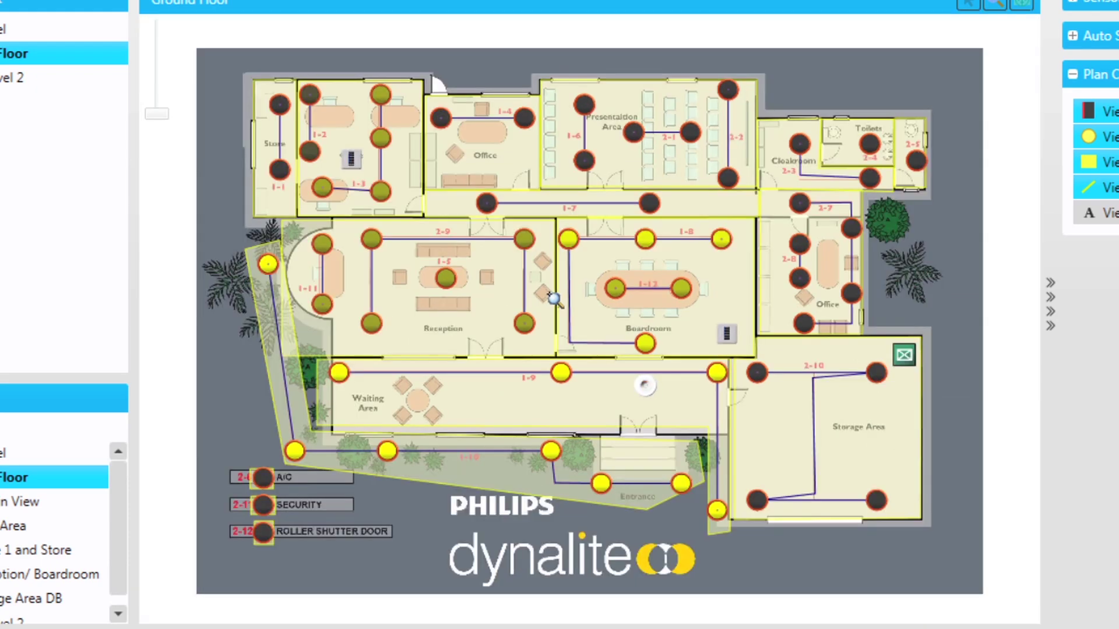
pyautogui.click(554, 300)
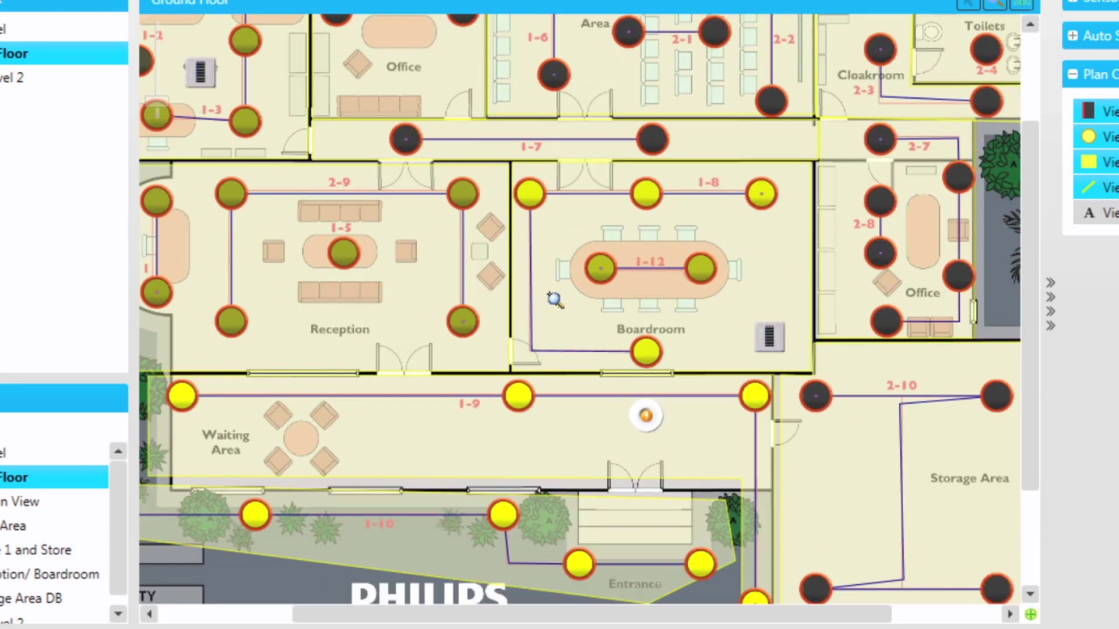
pyautogui.click(554, 300)
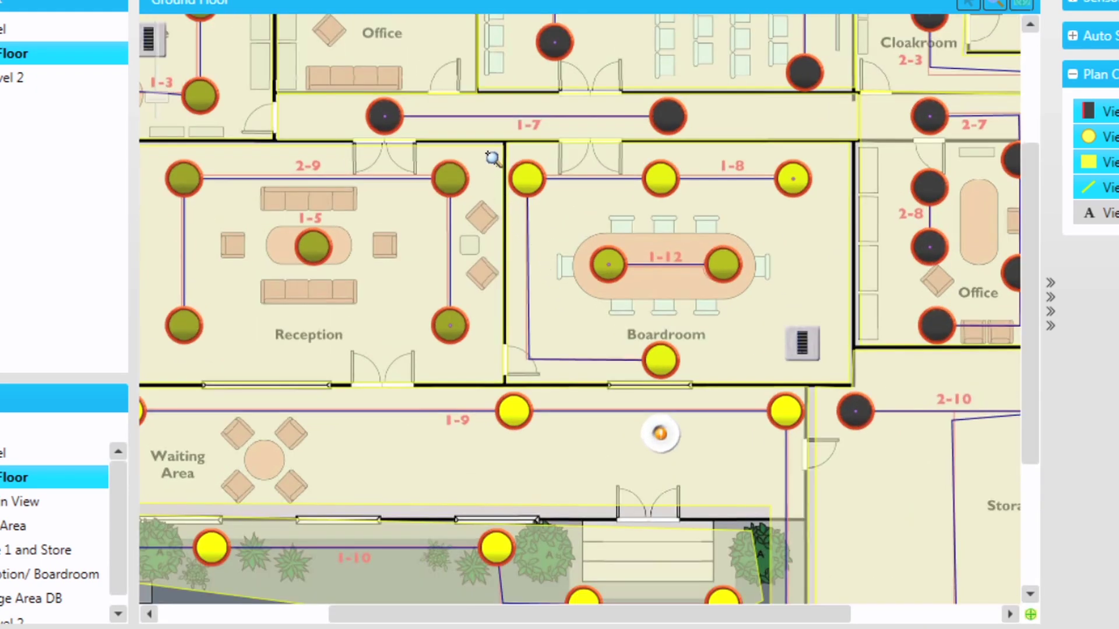
pyautogui.moveTo(483, 148); pyautogui.dragTo(854, 387)
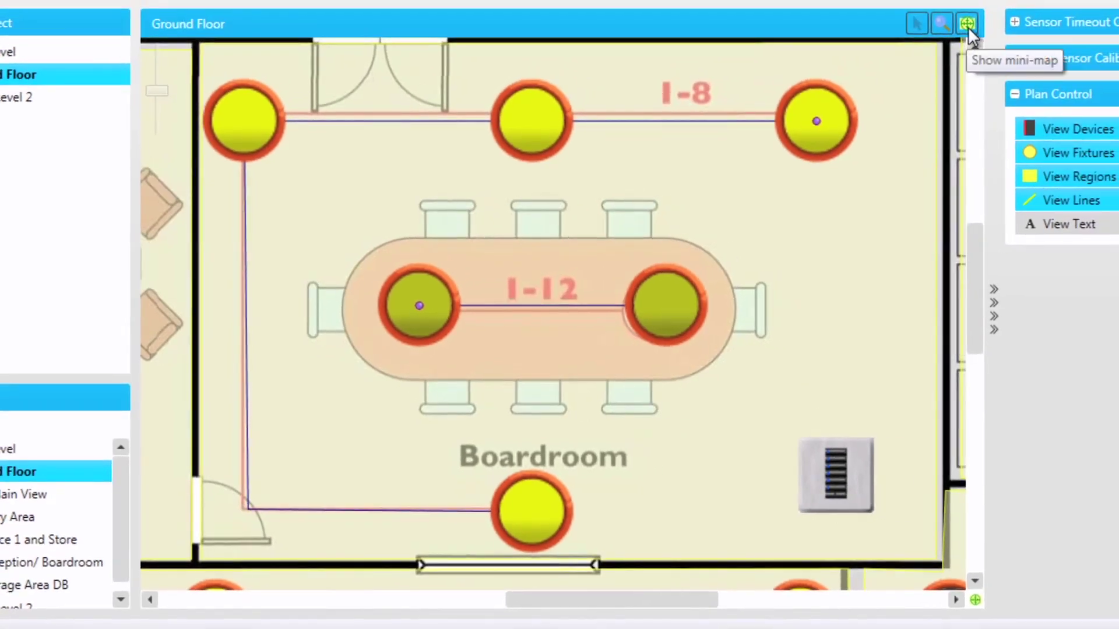
# - Pan the close-up to the Store and Office 1 via the mini-map, then start a new bookmark
pyautogui.click(967, 26)
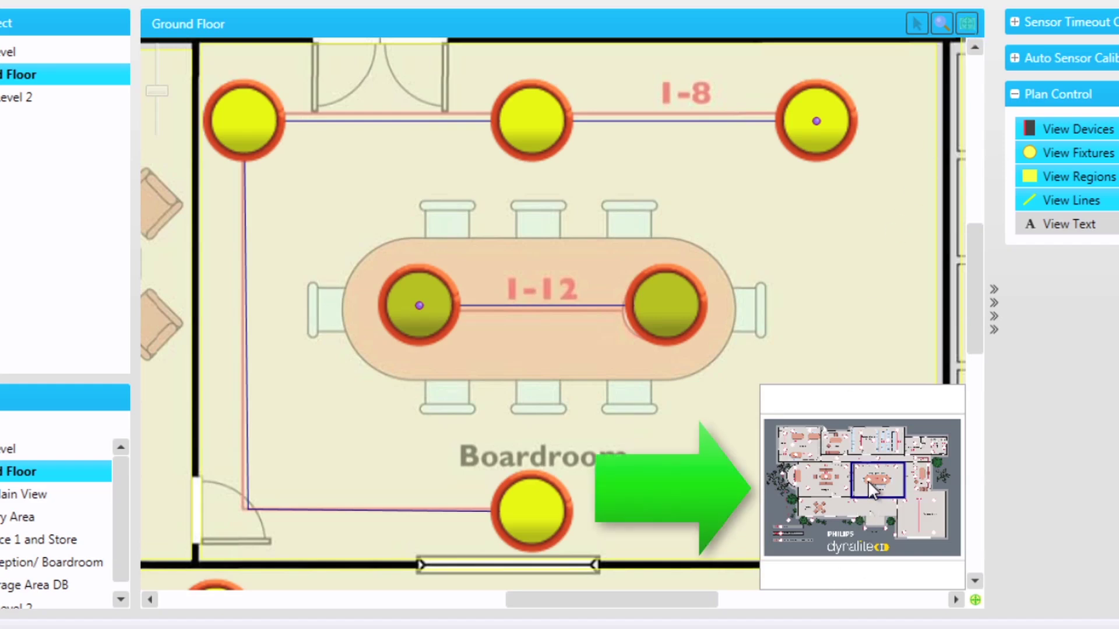
pyautogui.moveTo(868, 480); pyautogui.dragTo(790, 445)
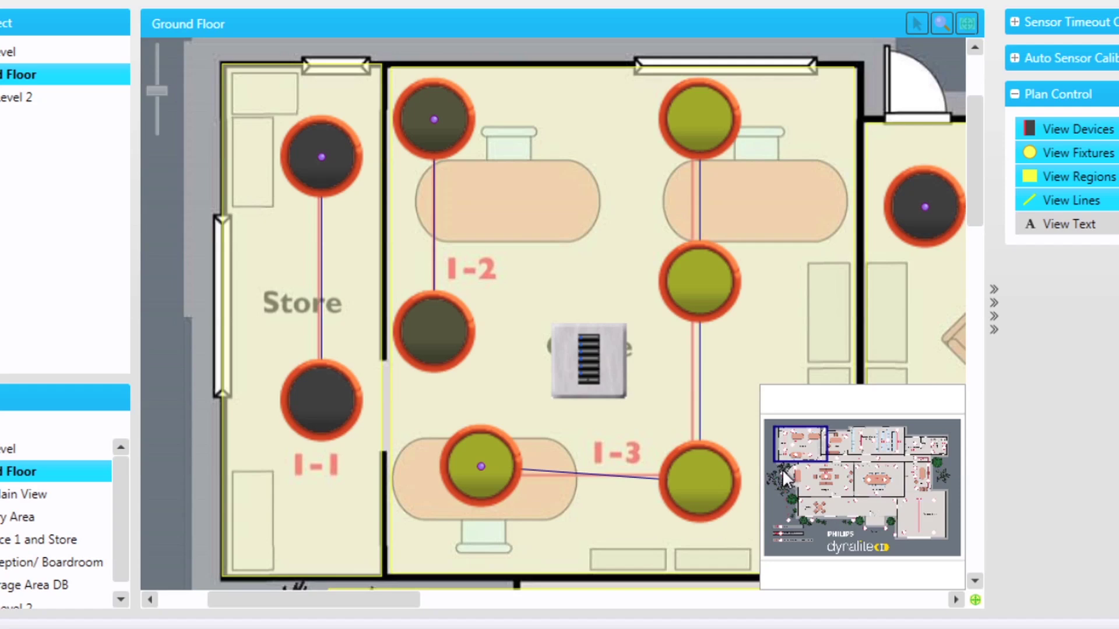
pyautogui.click(975, 599)
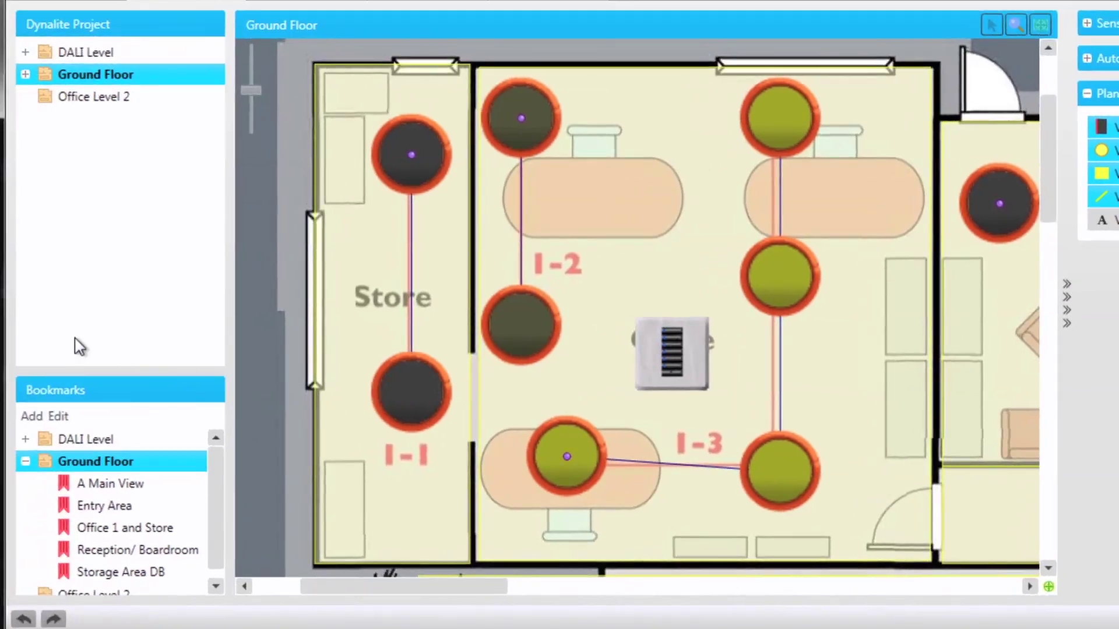
pyautogui.click(39, 416)
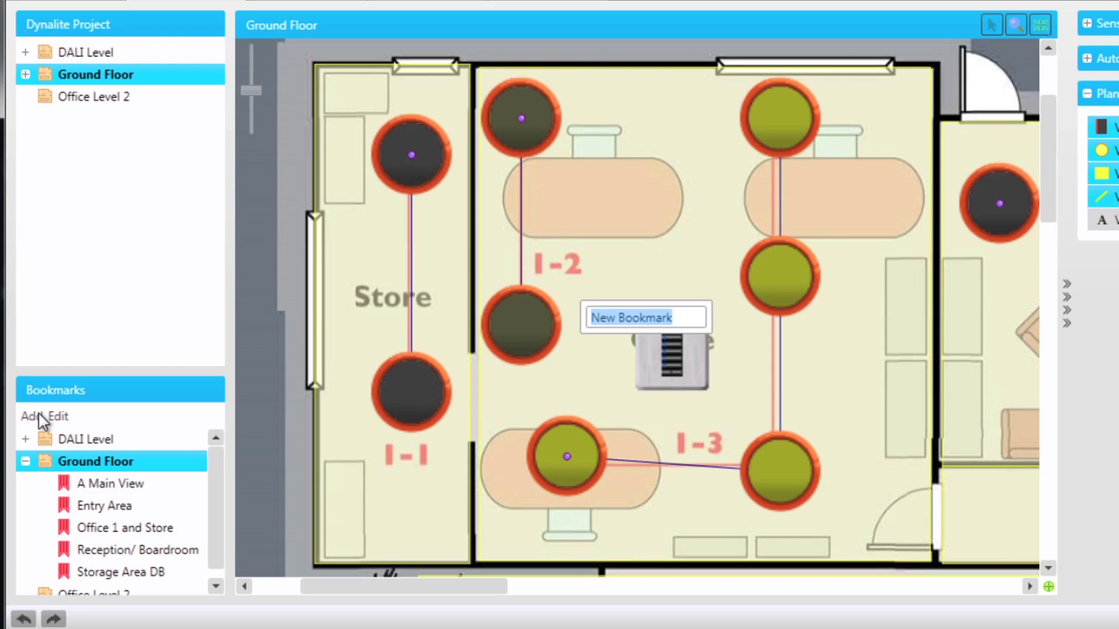
# - Name the bookmark 'Store West Side', then jump to the Reception/ Boardroom bookmark
pyautogui.write('S')
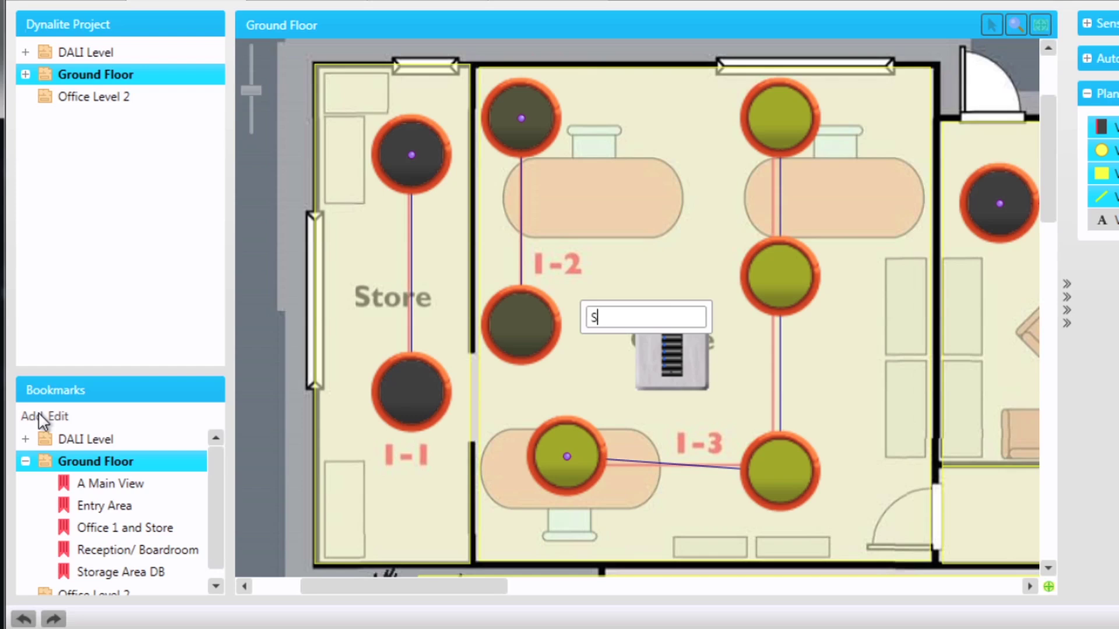
pyautogui.write('tore West Side')
pyautogui.press('Return')
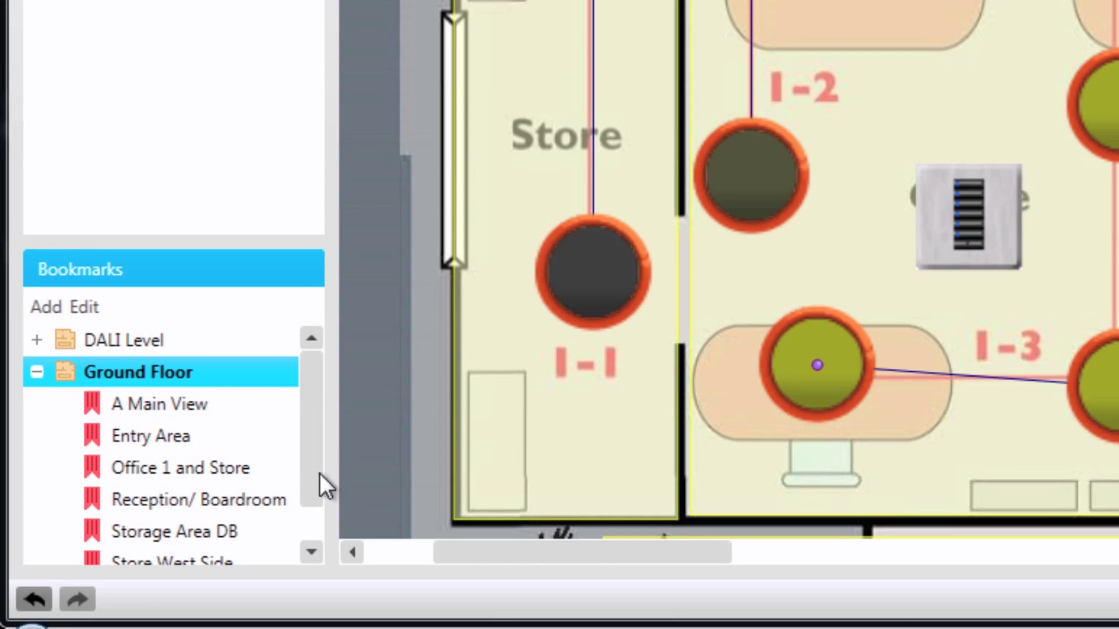
pyautogui.scroll(-1, 315, 486)
pyautogui.scroll(-1, 314, 501)
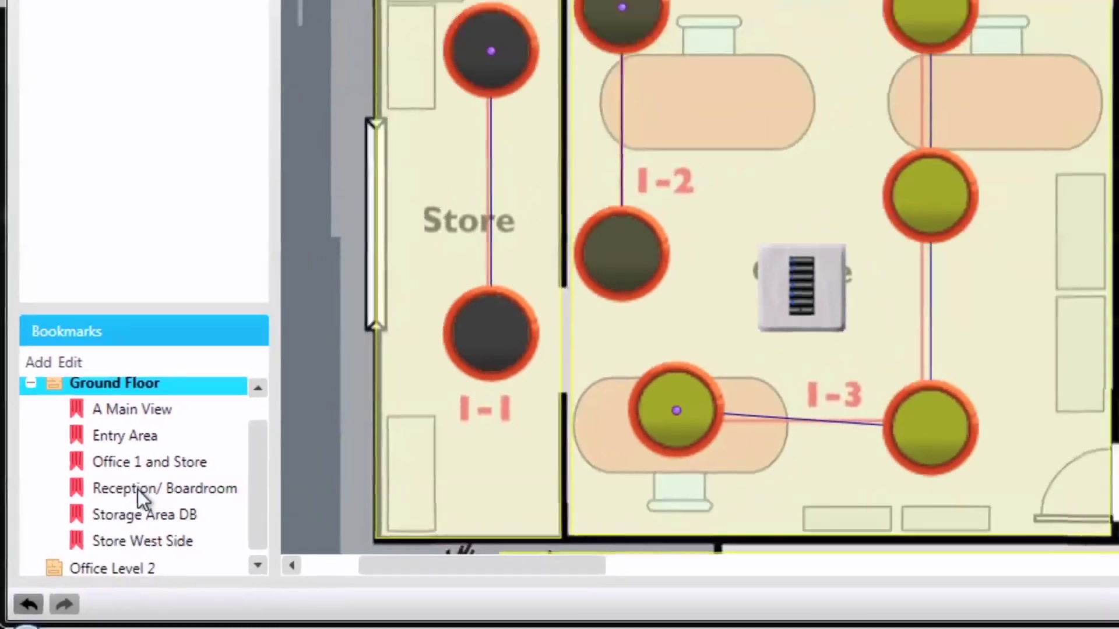
pyautogui.click(167, 460)
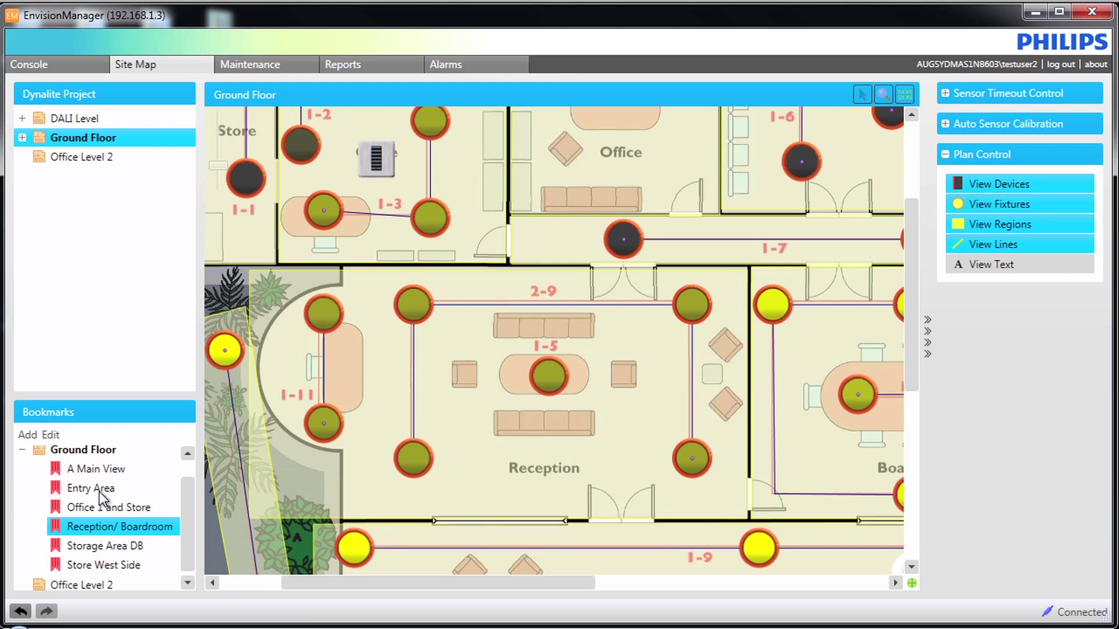
# - Visit the Entry Area and Store West Side bookmarks, then recall the Main Boardroom's High preset
pyautogui.click(100, 491)
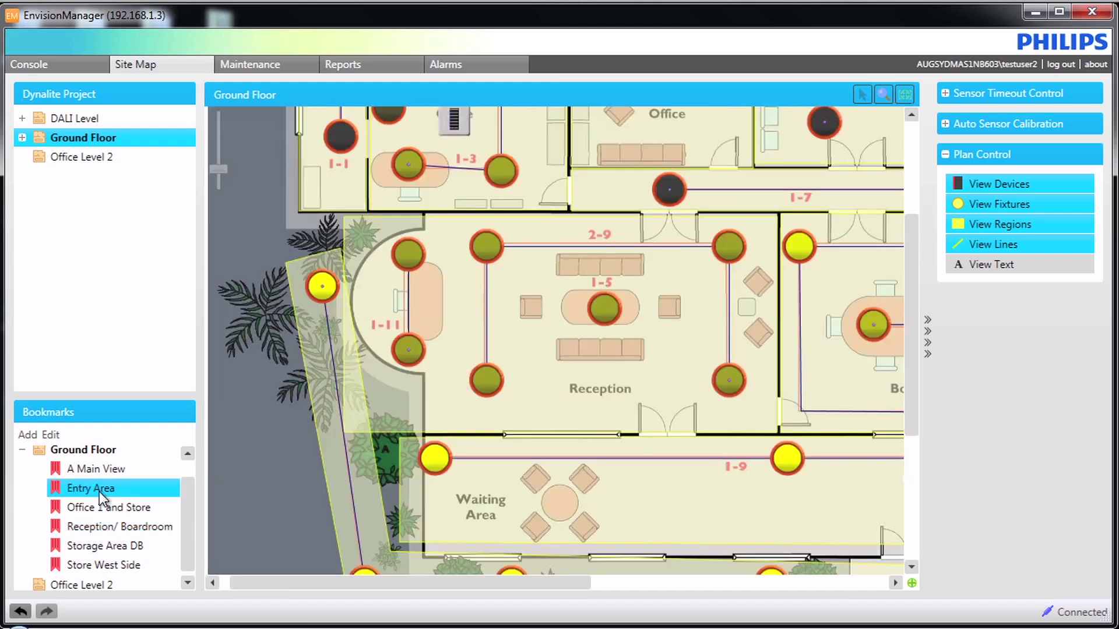
pyautogui.click(109, 567)
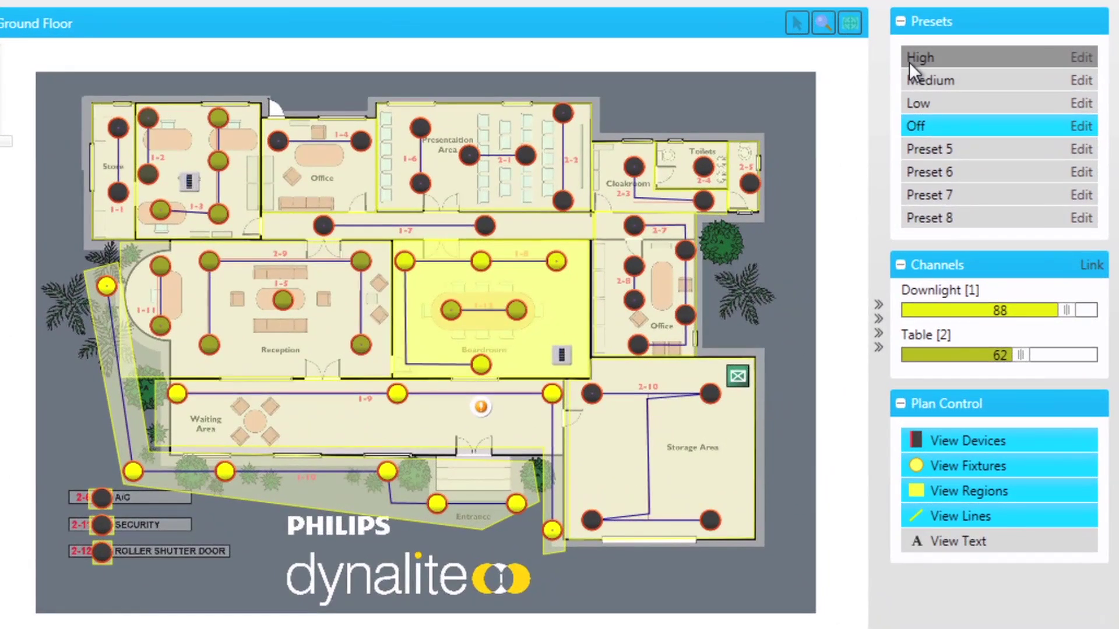
pyautogui.click(908, 62)
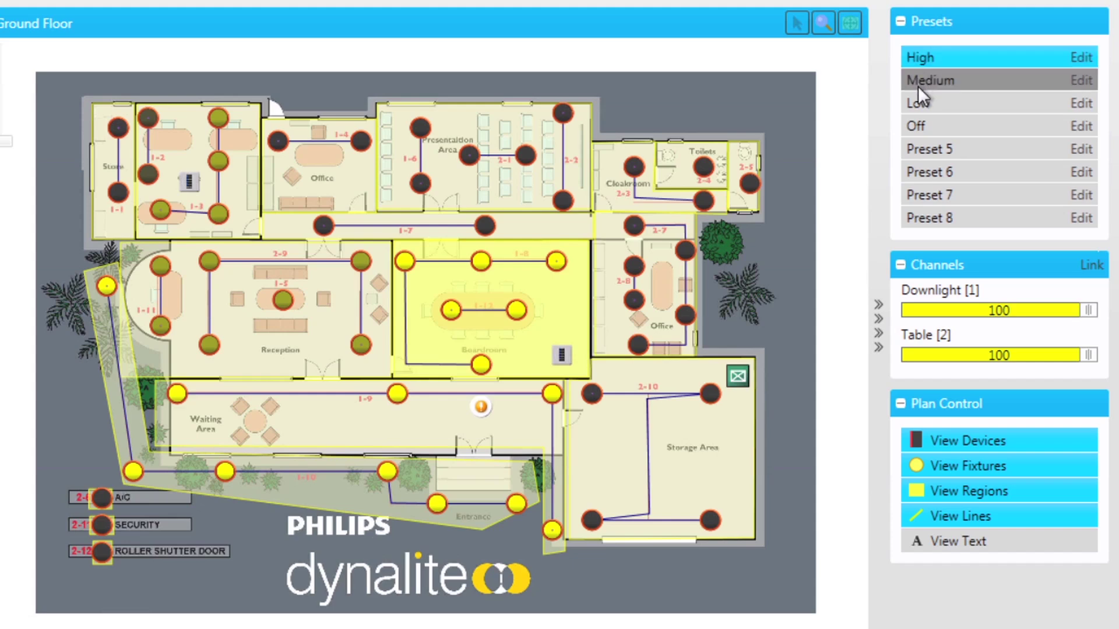
# - Recall the Low preset to bring Downlight and Table to 40, and open Preset 5 for editing
pyautogui.click(921, 102)
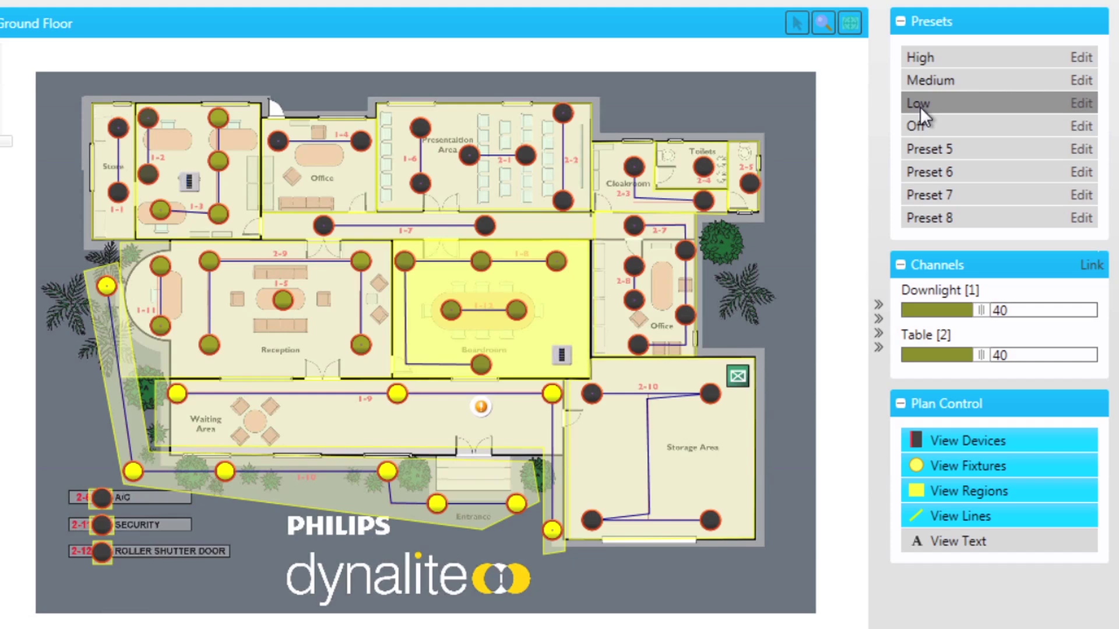
pyautogui.click(916, 111)
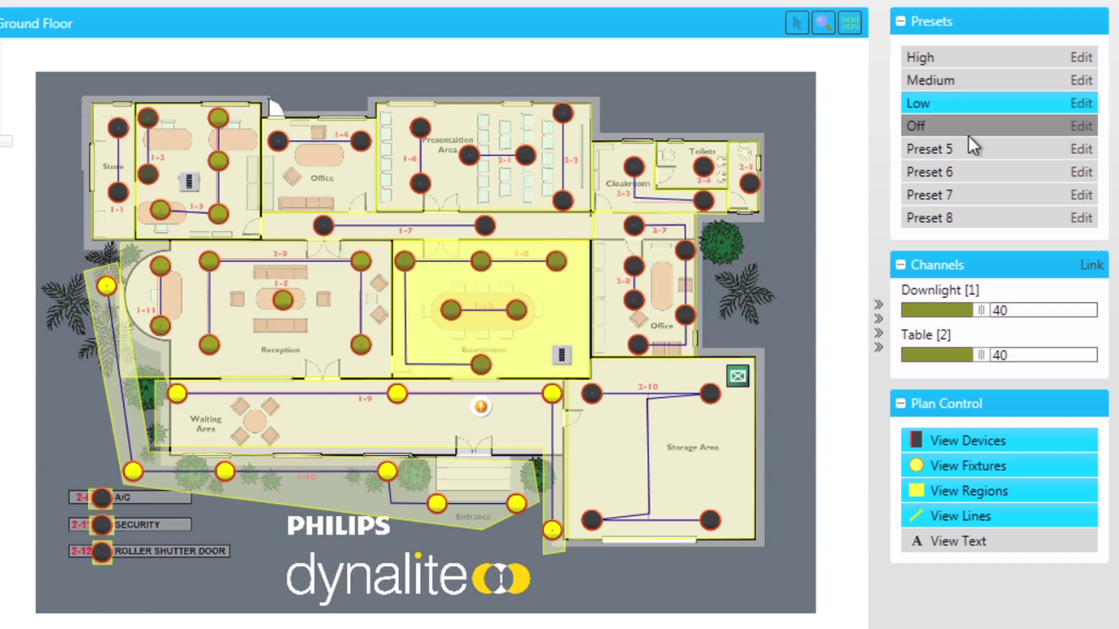
pyautogui.click(1078, 148)
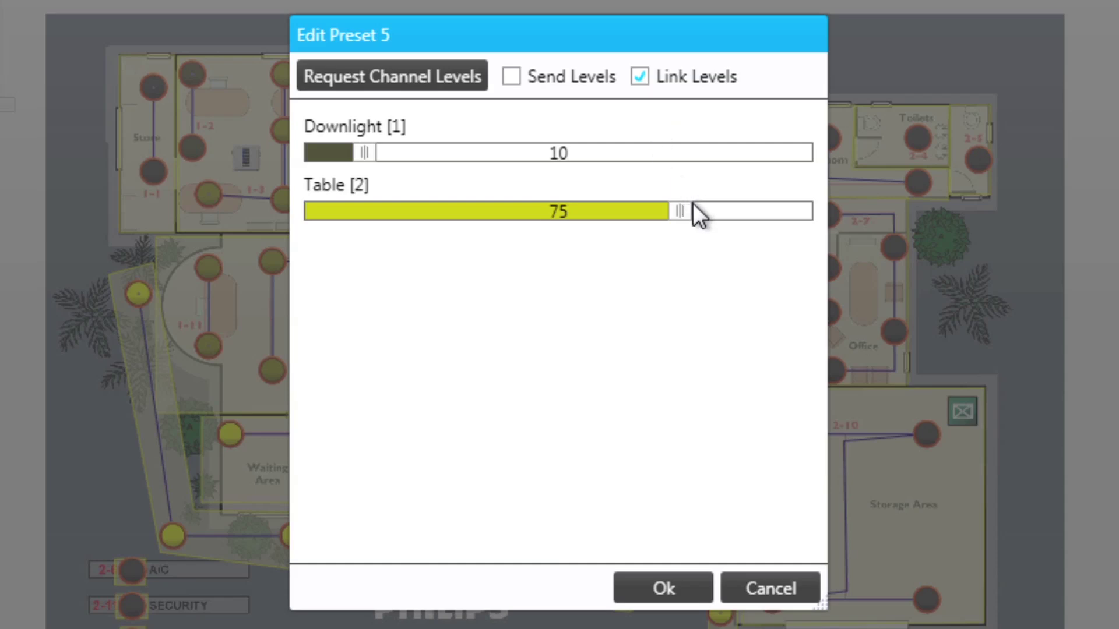
# - With Link Levels on, set Table and Downlight both to 79 and save Preset 5
pyautogui.moveTo(686, 208); pyautogui.dragTo(707, 210)
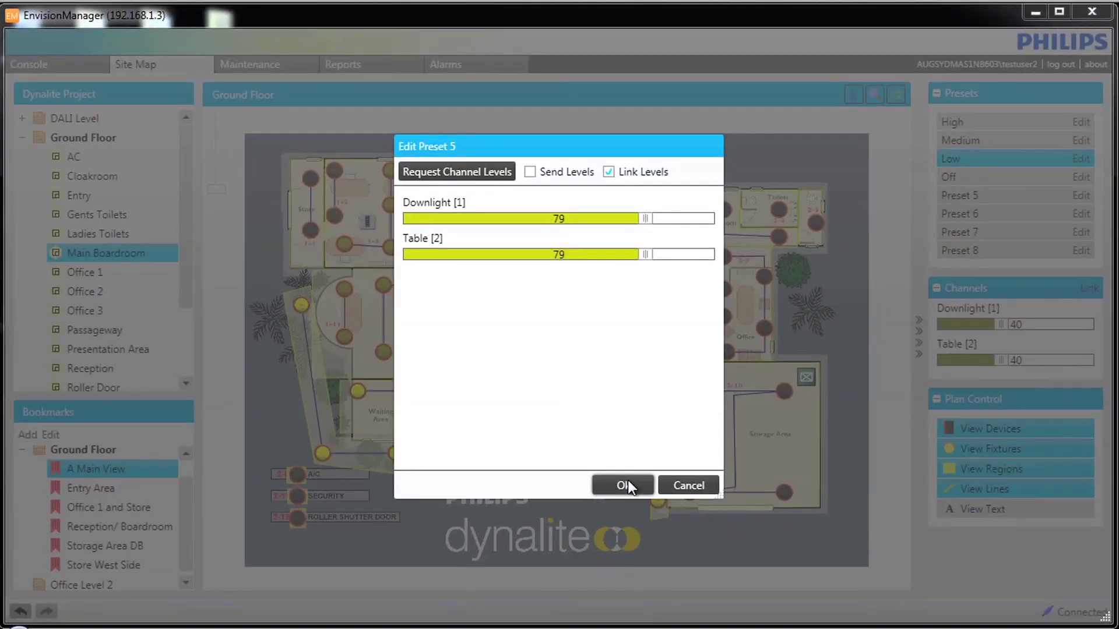
pyautogui.click(627, 486)
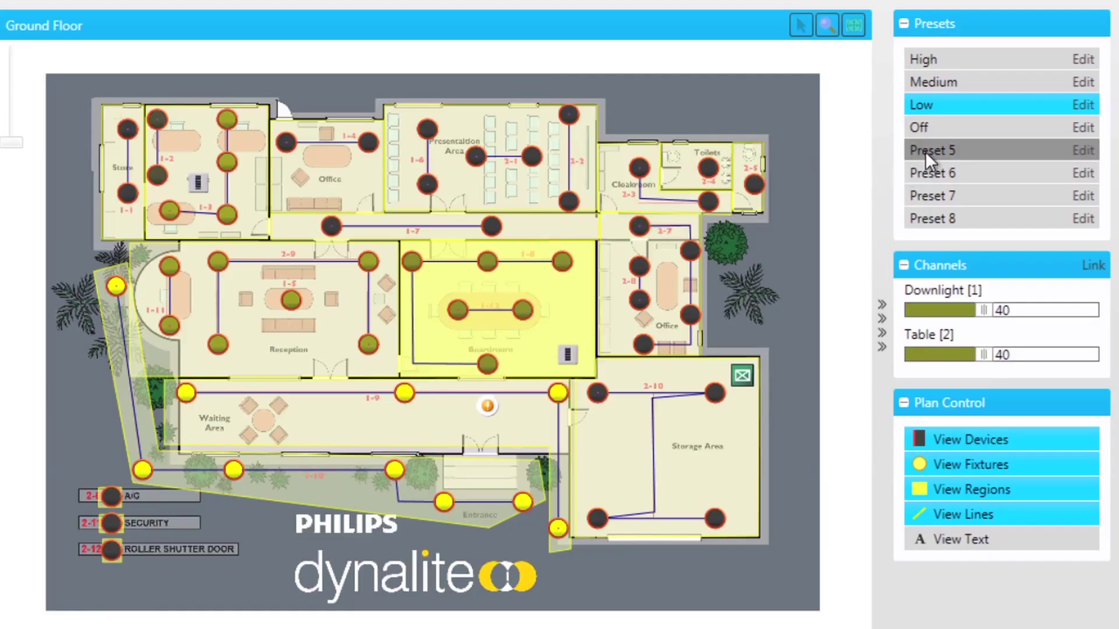
# - Recall Preset 5, then dim the Table channel to 24 while Downlight stays at 79
pyautogui.click(926, 151)
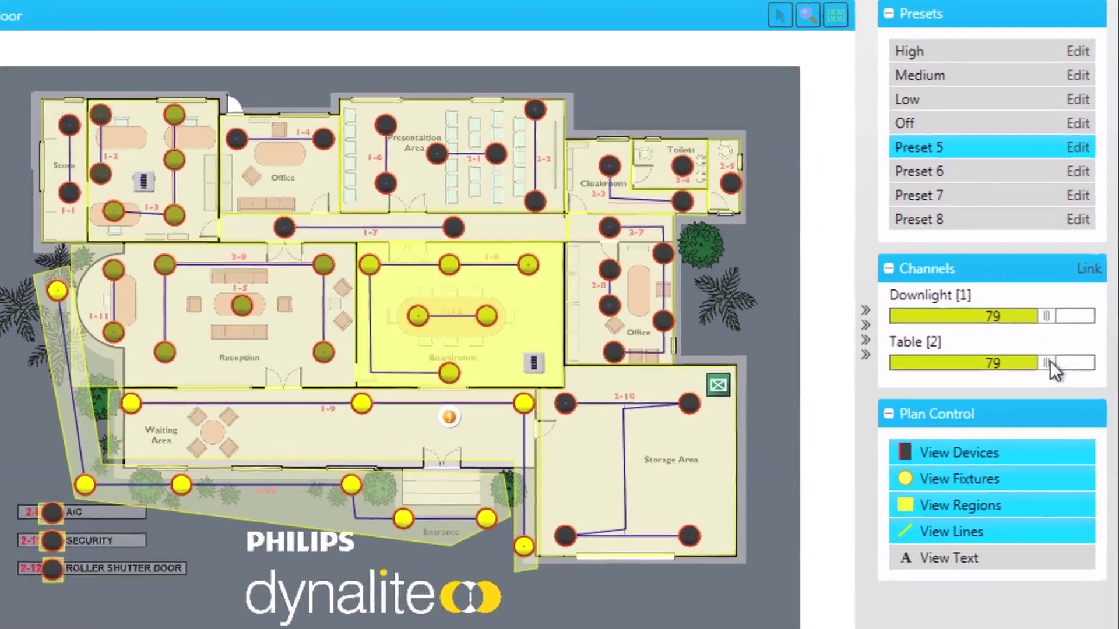
pyautogui.moveTo(1054, 354); pyautogui.dragTo(995, 355)
pyautogui.moveTo(950, 390); pyautogui.dragTo(906, 390)
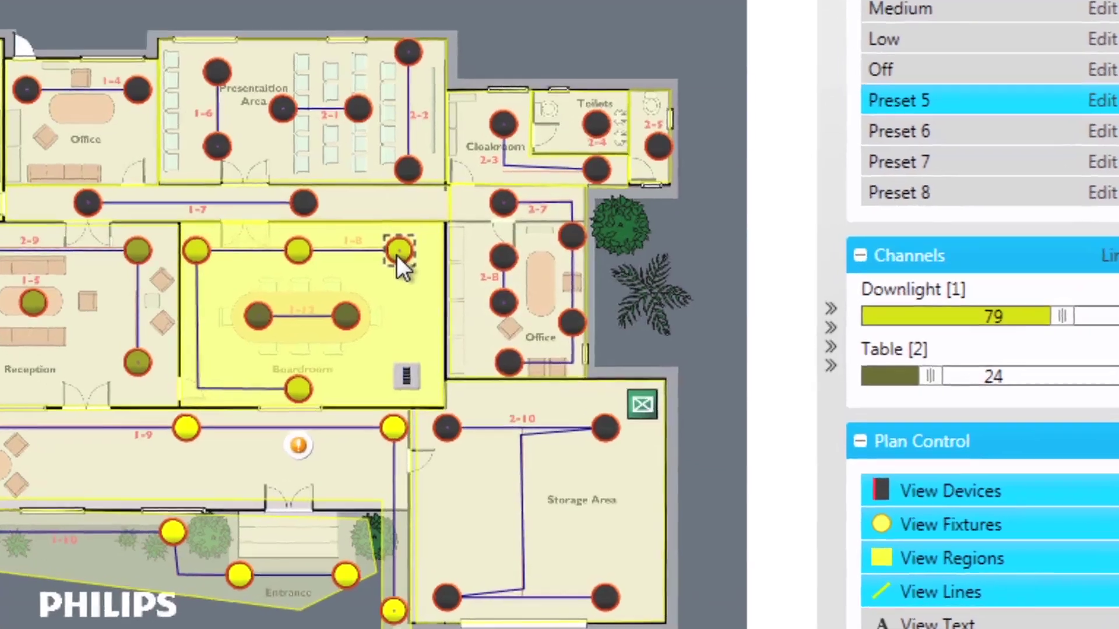
# - Dim Boardroom downlight fixture 1-8 to level 33 using its on-plan slider
pyautogui.moveTo(408, 277)
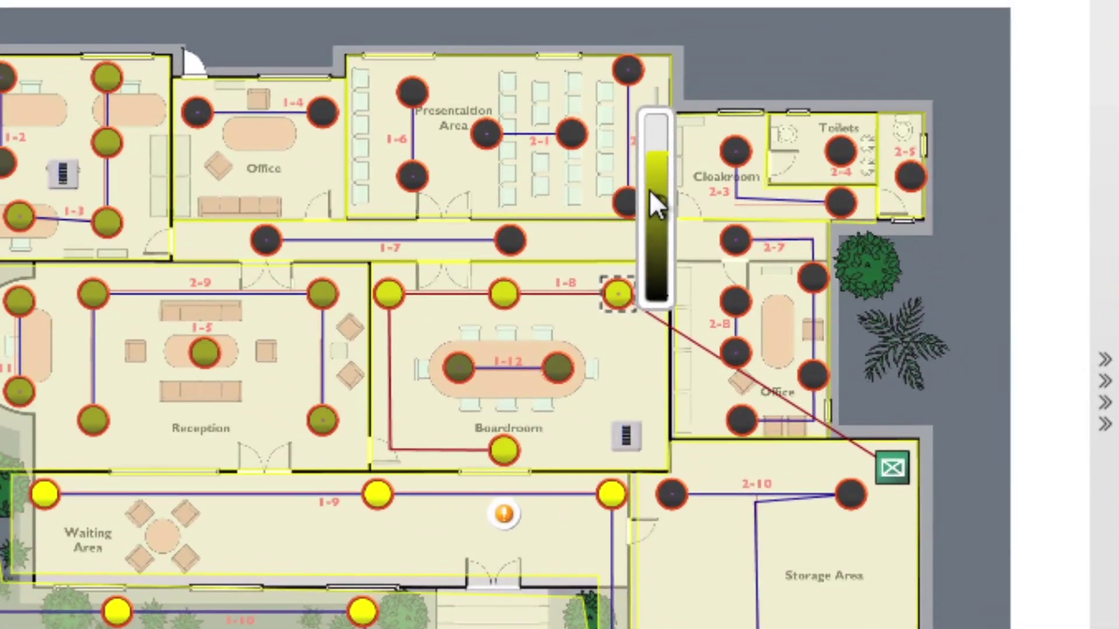
pyautogui.moveTo(659, 152); pyautogui.dragTo(657, 242)
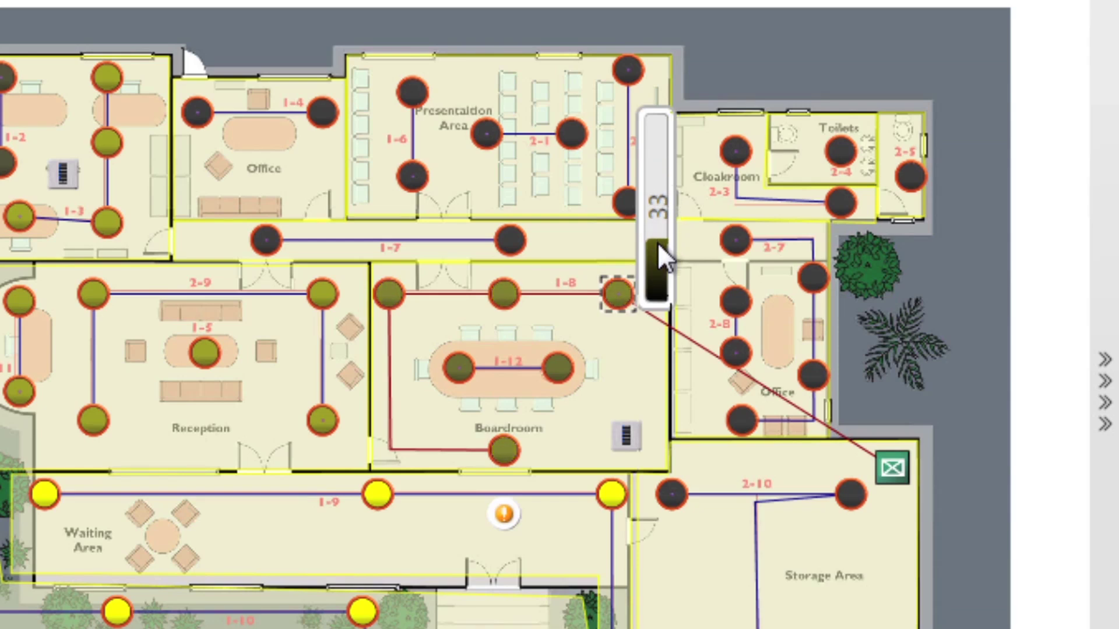
pyautogui.click(1015, 279)
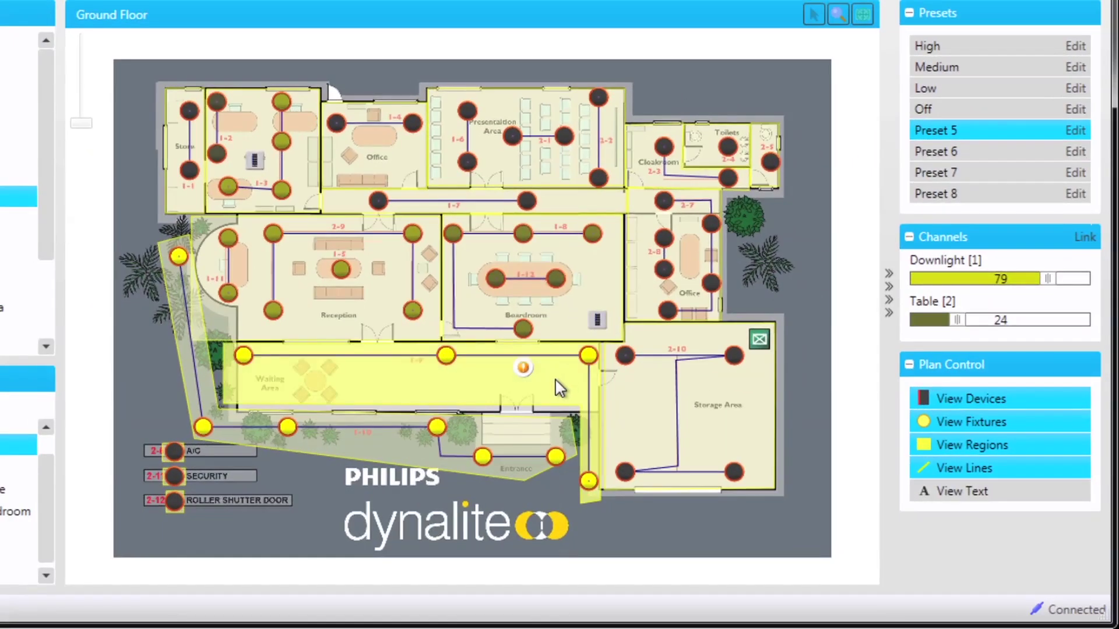
# - Show the Waiting Area's 10 Seconds sensor timeout and 400 lux auto sensor calibration
pyautogui.click(559, 388)
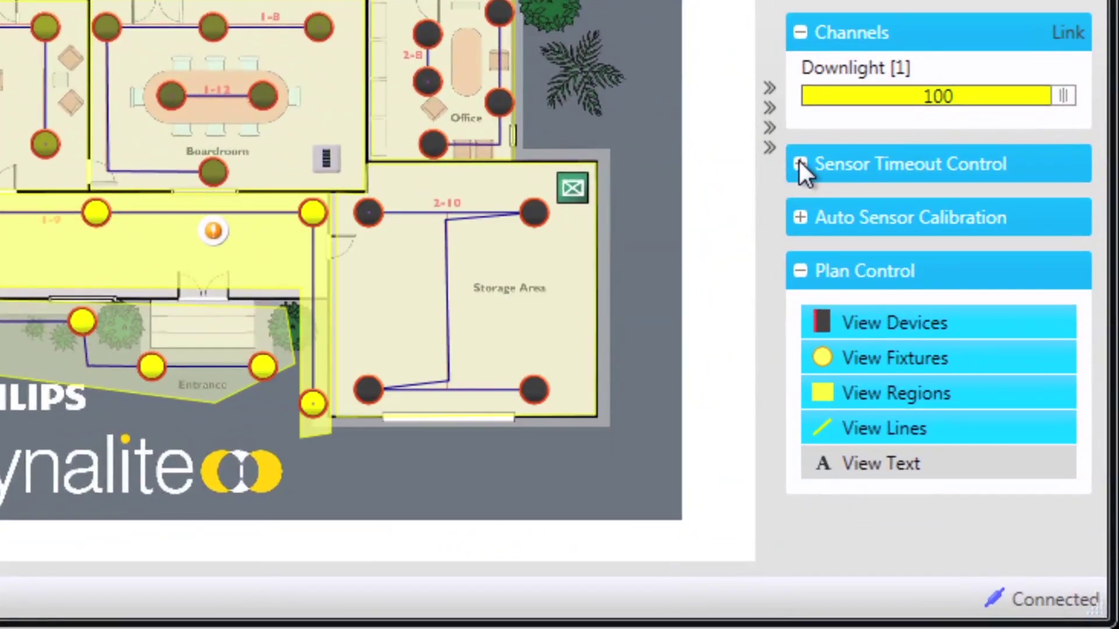
pyautogui.click(799, 159)
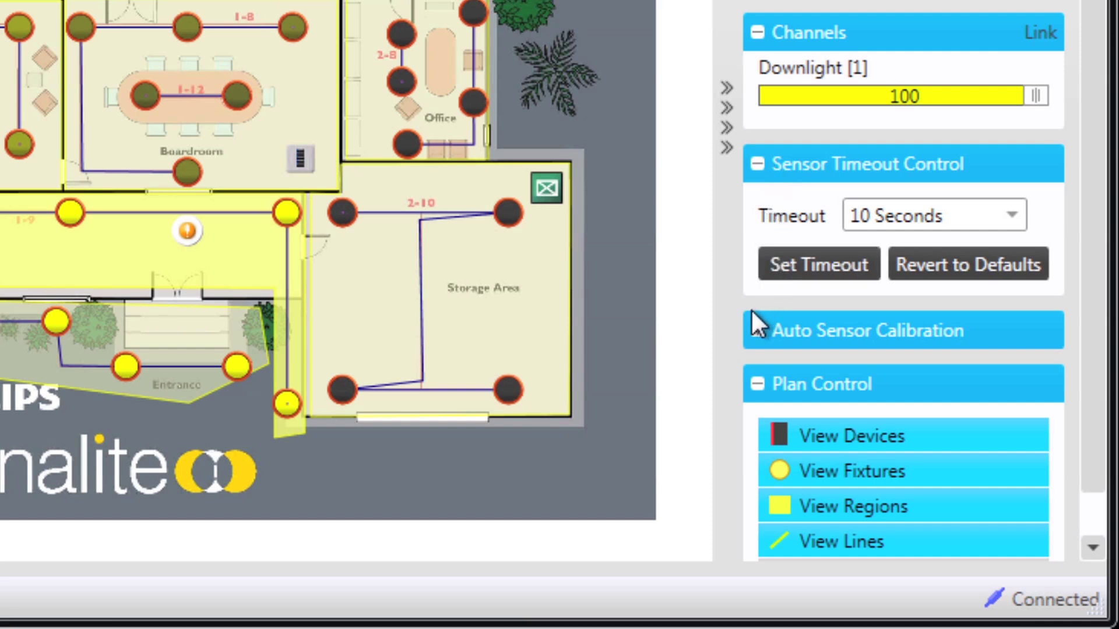
pyautogui.click(757, 331)
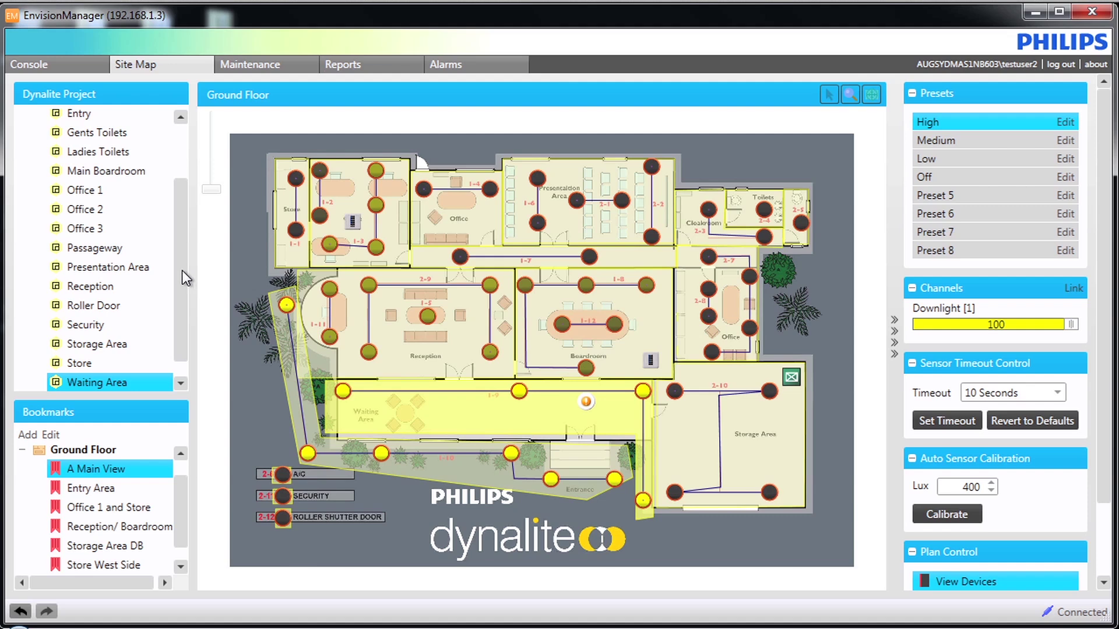
pyautogui.moveTo(181, 271); pyautogui.dragTo(191, 216)
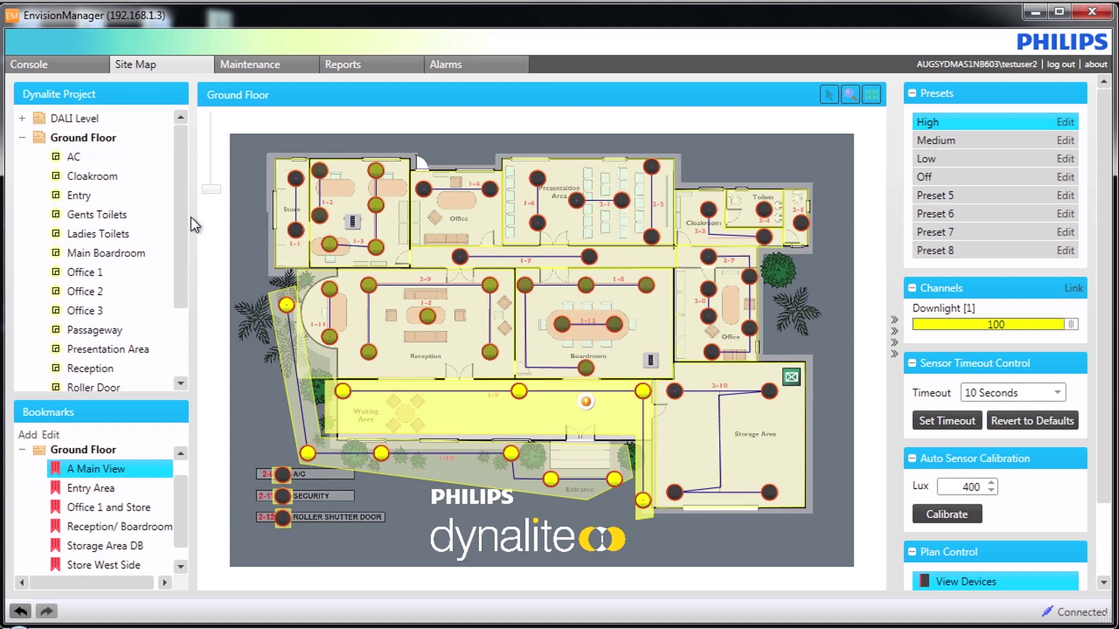
# - On the DALI Level plan, open the Custom Color picker for the DMX 29 RGB lamp
pyautogui.click(74, 119)
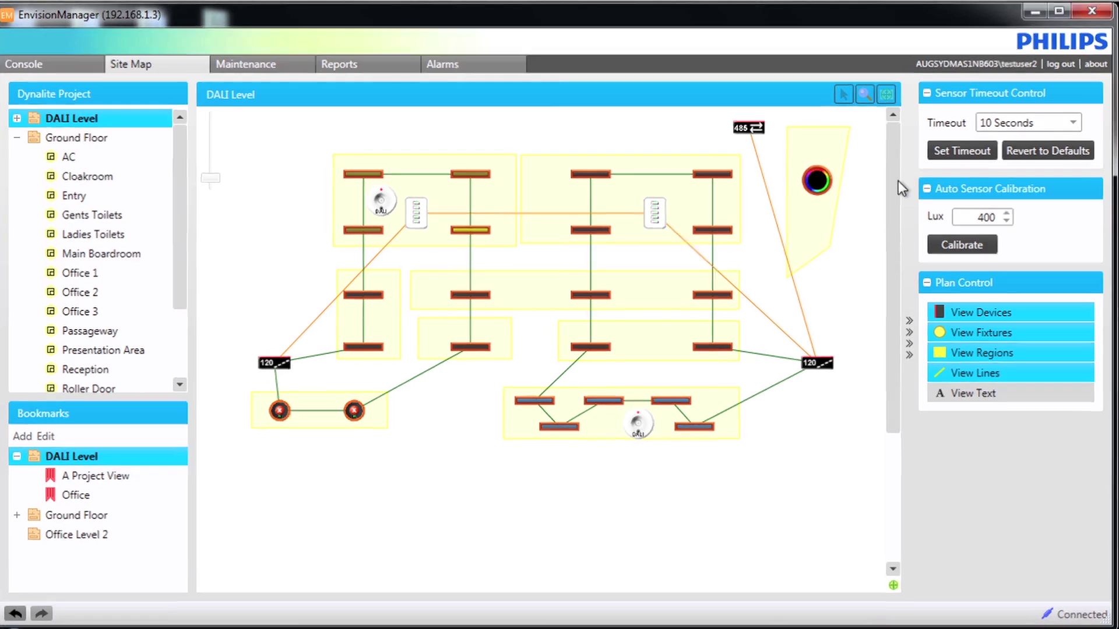
pyautogui.click(824, 185)
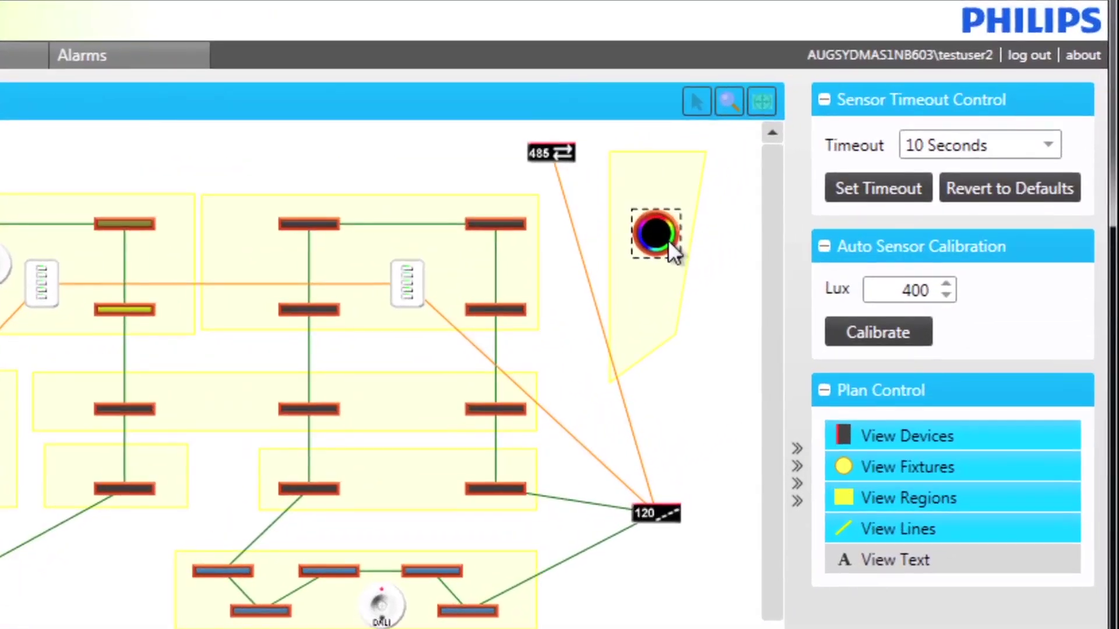
pyautogui.moveTo(669, 243)
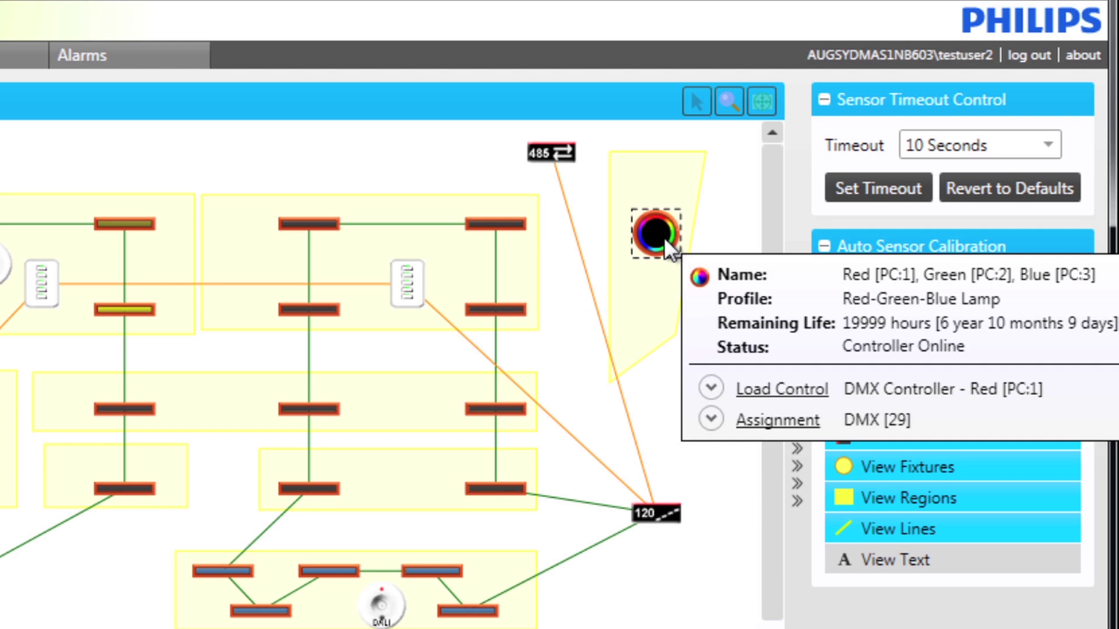
pyautogui.click(663, 236)
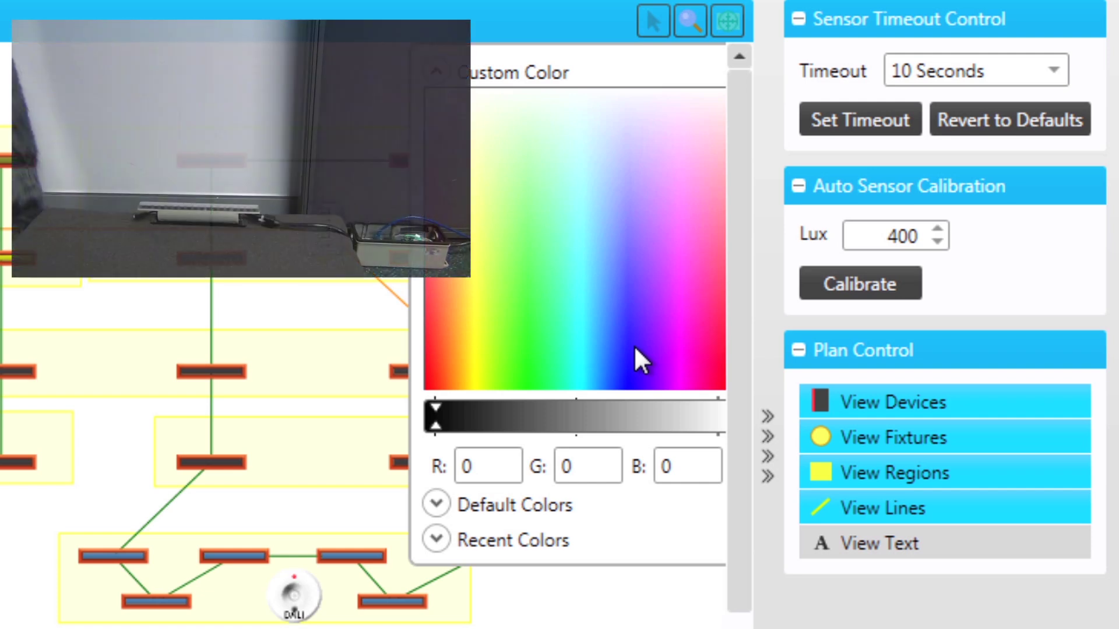
# - Change the RGB lamp from purple to blue, then to pure red (255, 0, 0)
pyautogui.click(675, 339)
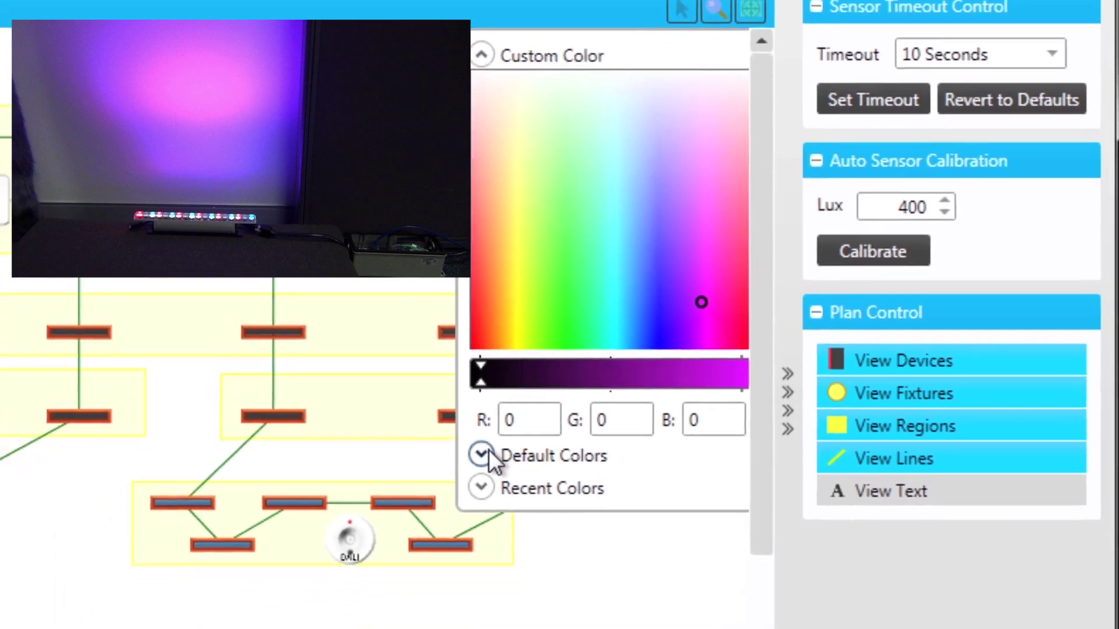
pyautogui.click(441, 507)
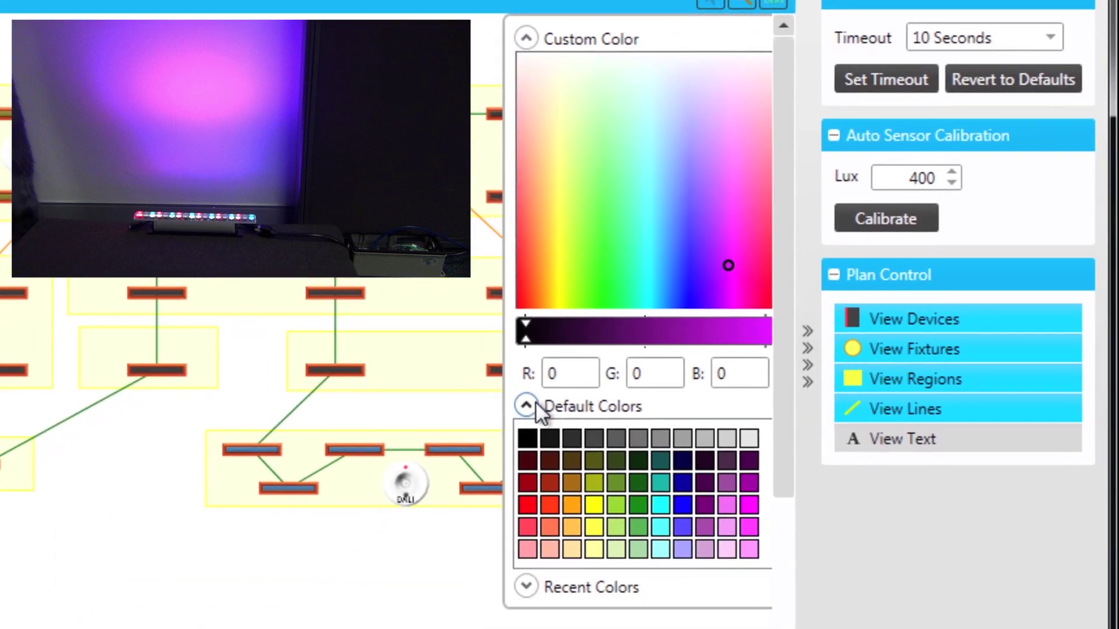
pyautogui.click(682, 505)
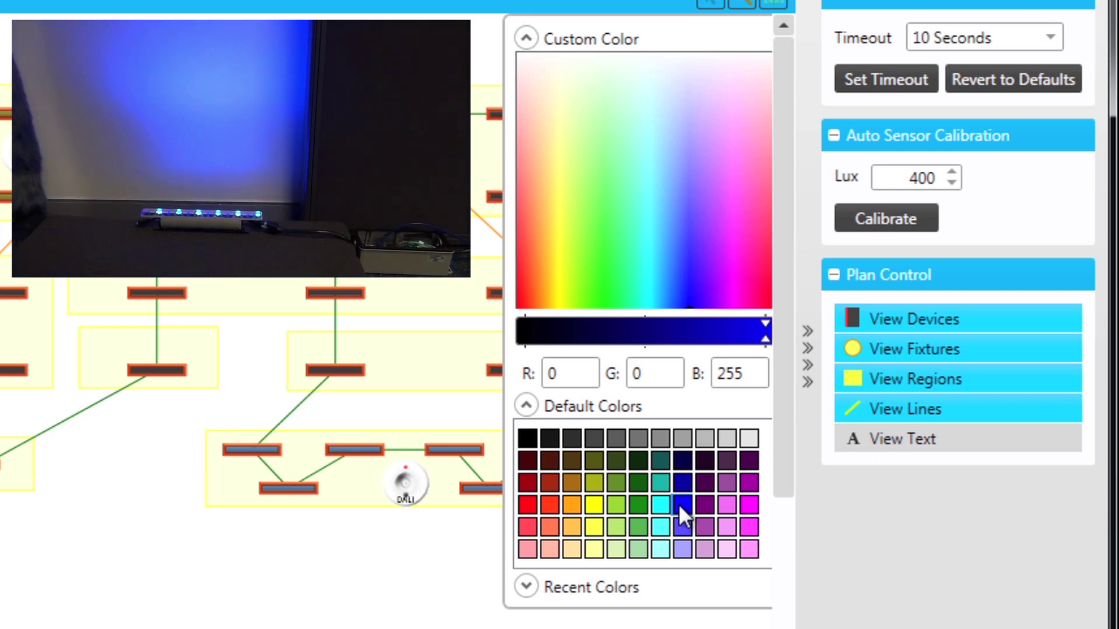
pyautogui.click(532, 508)
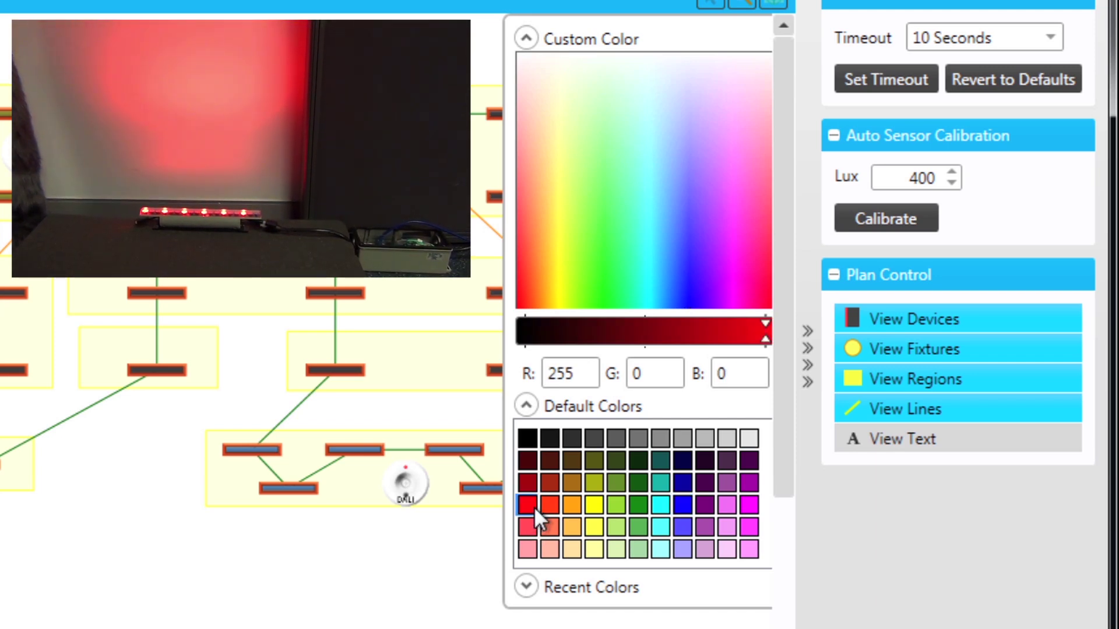
pyautogui.click(463, 561)
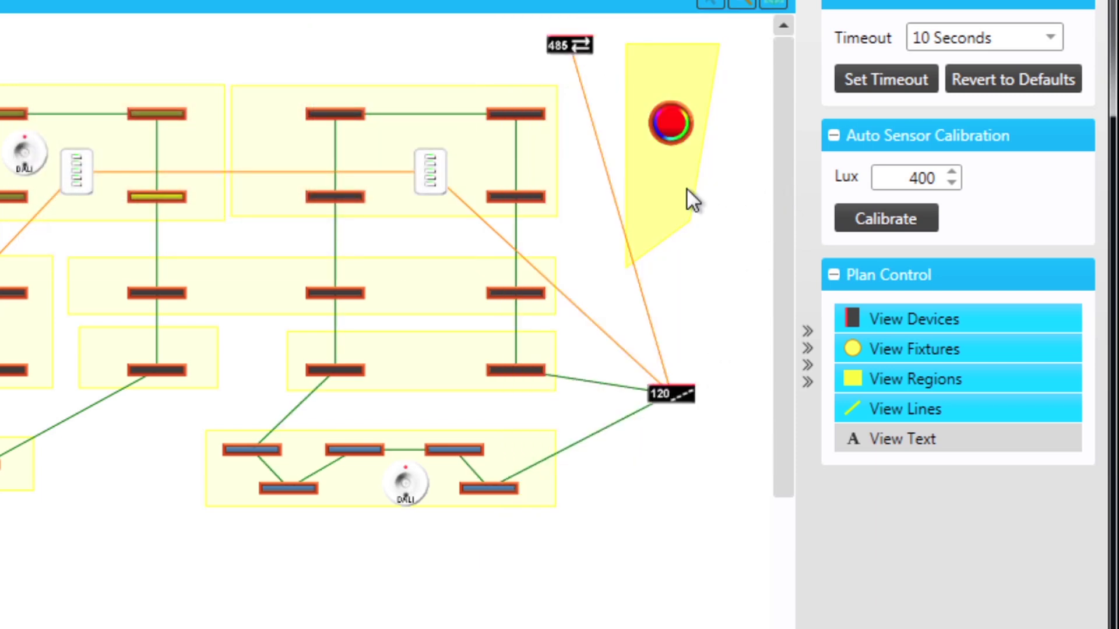
# - Recall preset 1 High for the DMX [29] area, then preset 4 Off
pyautogui.click(691, 196)
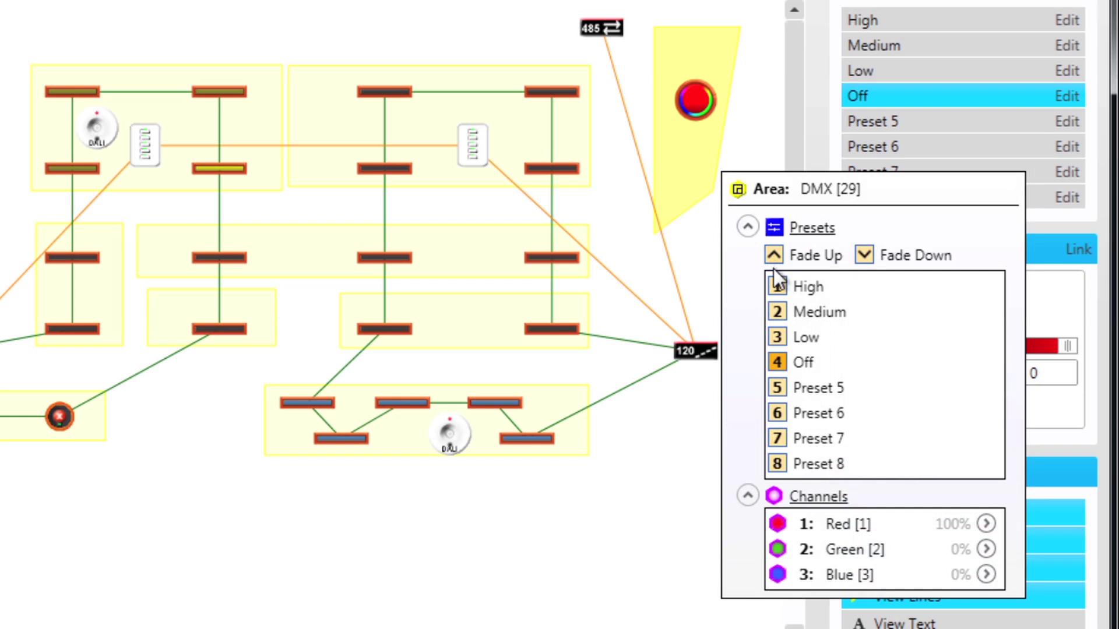
pyautogui.click(777, 286)
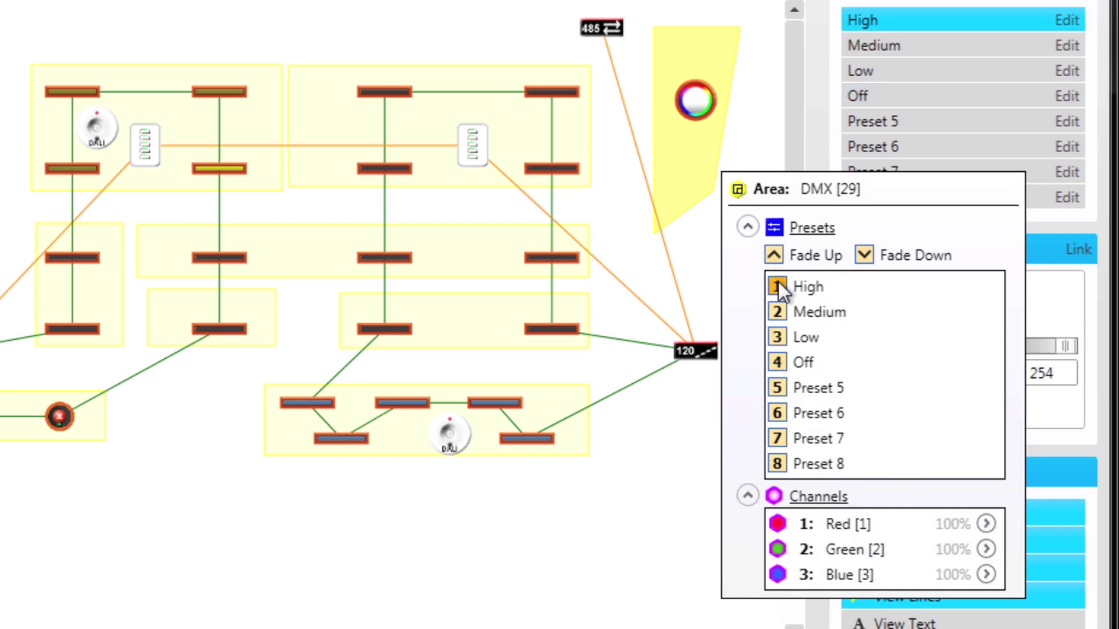
pyautogui.click(779, 356)
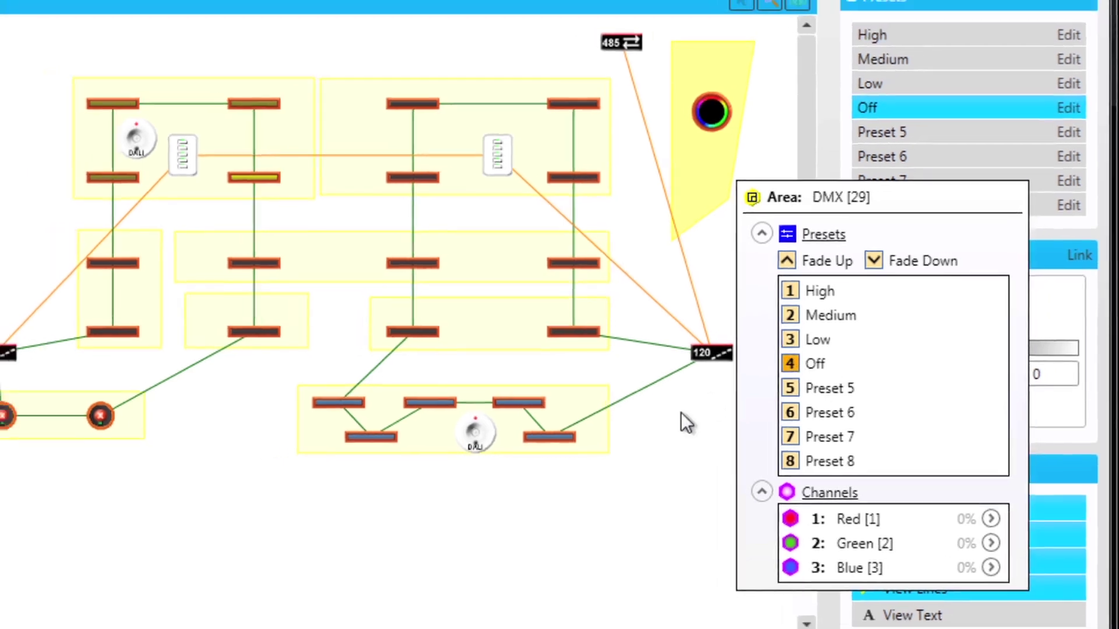